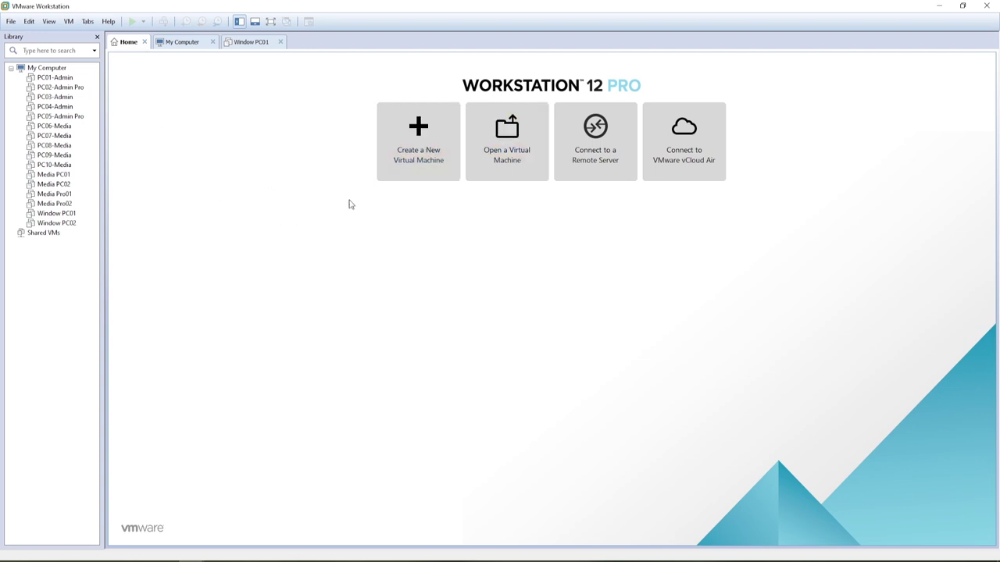
Switch to the SOFT SETUP folder in File Explorer, open SerialKey-SinhVienIT.Net.txt and move its window aside.
{"action": "mouse_move", "coordinate": [88, 560]}
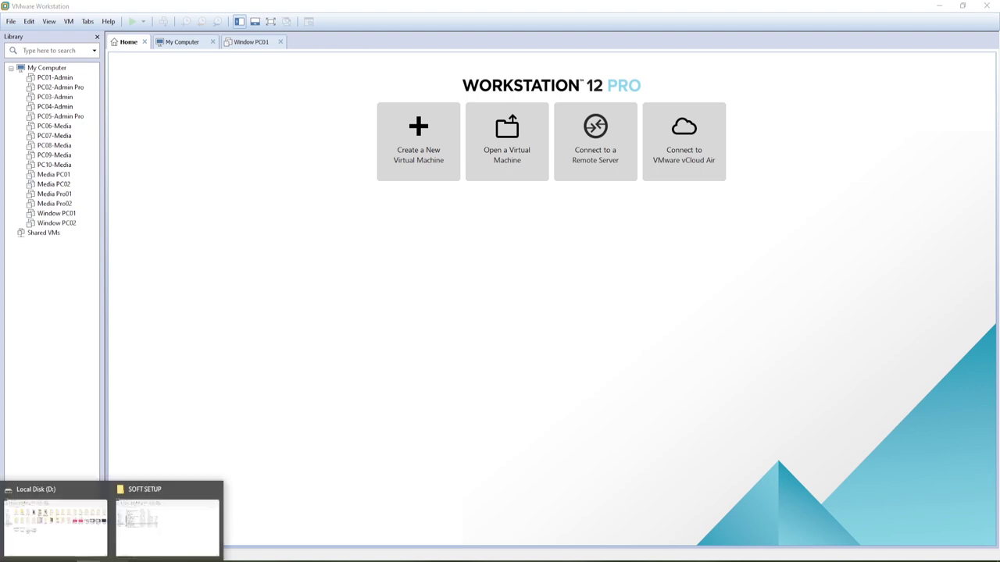
{"action": "left_click", "coordinate": [149, 546]}
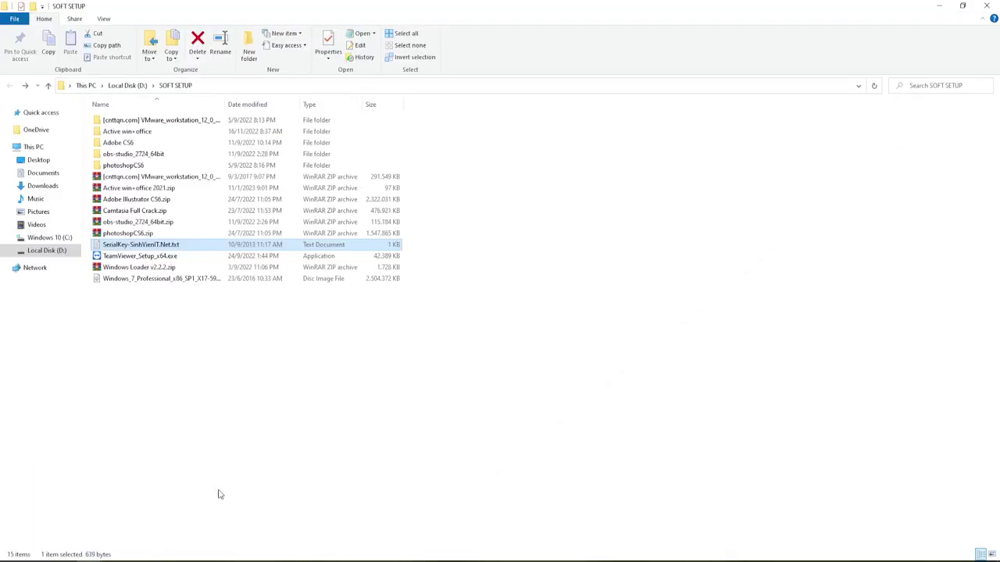
{"action": "left_click", "coordinate": [136, 280]}
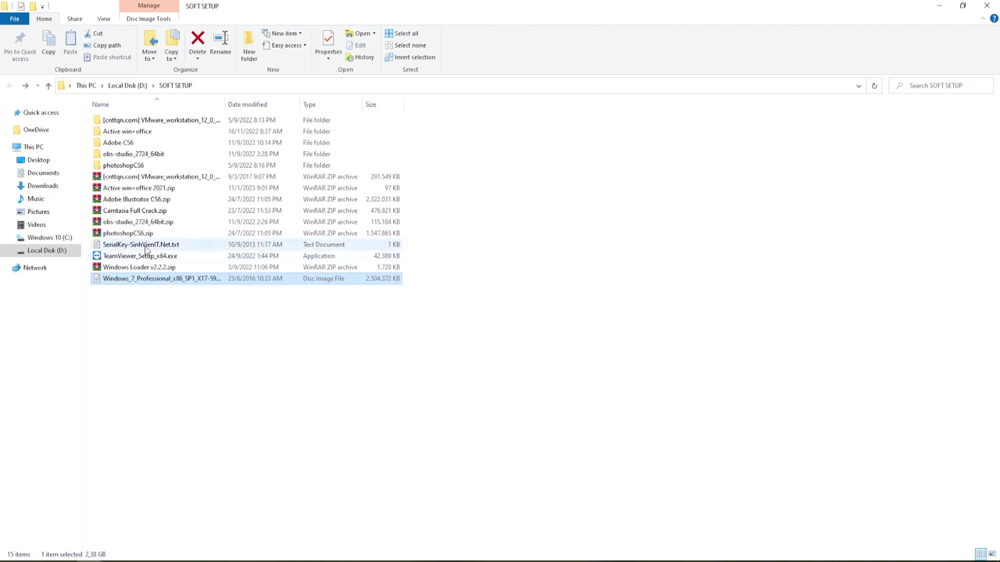
{"action": "left_click", "coordinate": [146, 250]}
{"action": "double_click", "coordinate": [135, 248]}
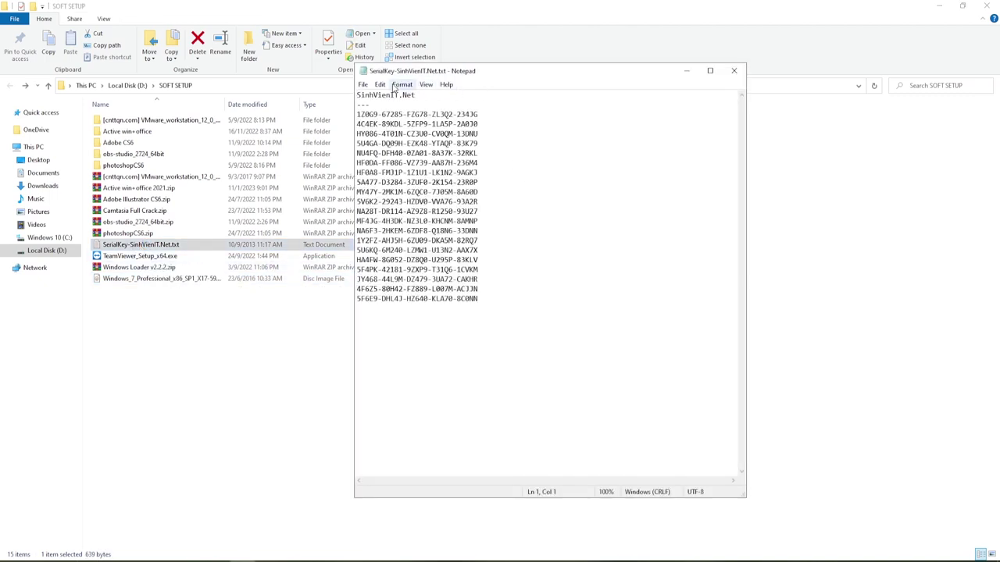
{"action": "left_click_drag", "start_coordinate": [391, 202], "coordinate": [376, 204]}
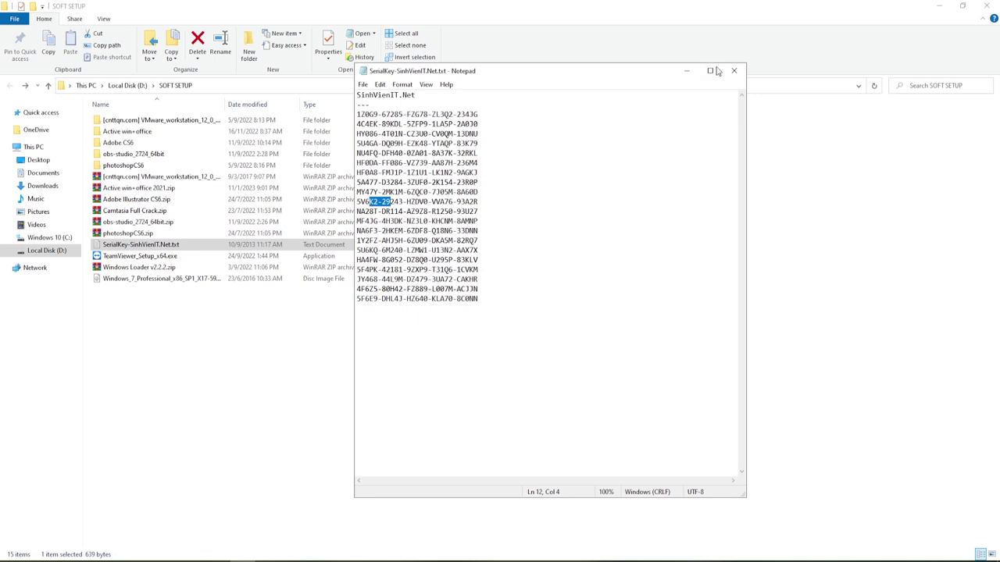
{"action": "left_click", "coordinate": [710, 71]}
{"action": "left_click", "coordinate": [184, 171]}
{"action": "left_click_drag", "start_coordinate": [725, 4], "coordinate": [231, 16]}
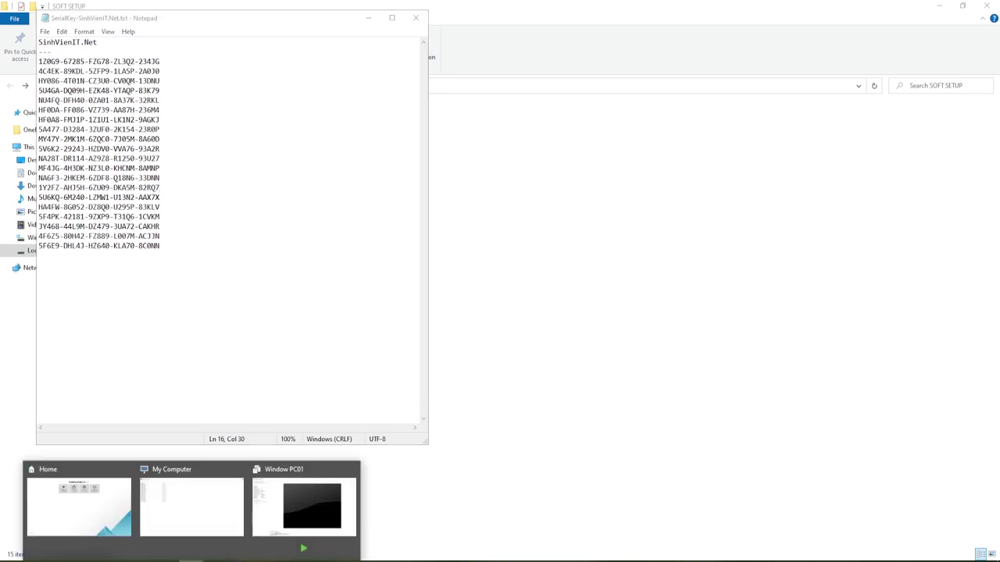
In VMware Workstation, start a typical new virtual machine with Windows_7_Professional_x86_SP1_X17-59183.iso from SOFT SETUP as the installer image.
{"action": "left_click", "coordinate": [101, 524]}
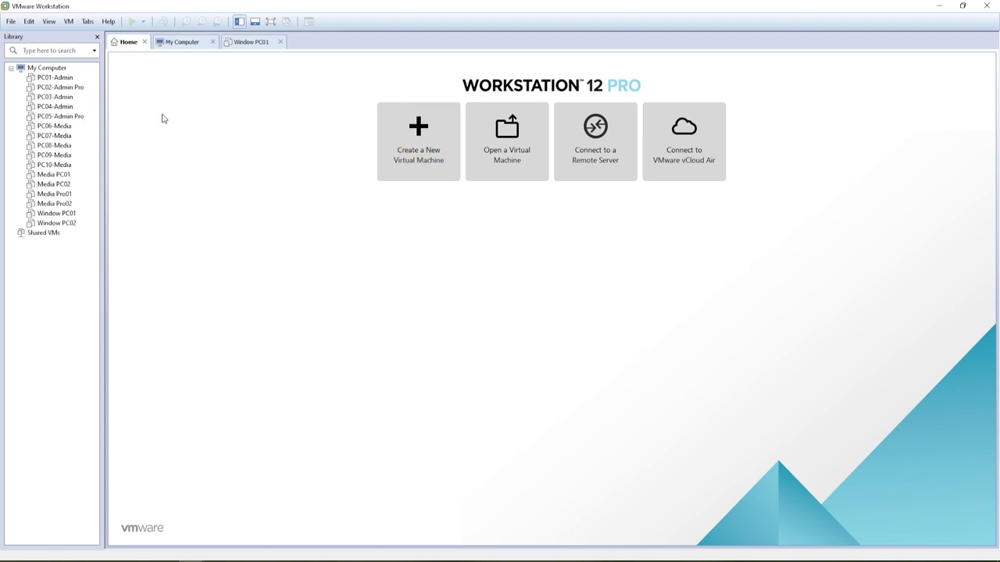
{"action": "left_click", "coordinate": [413, 147]}
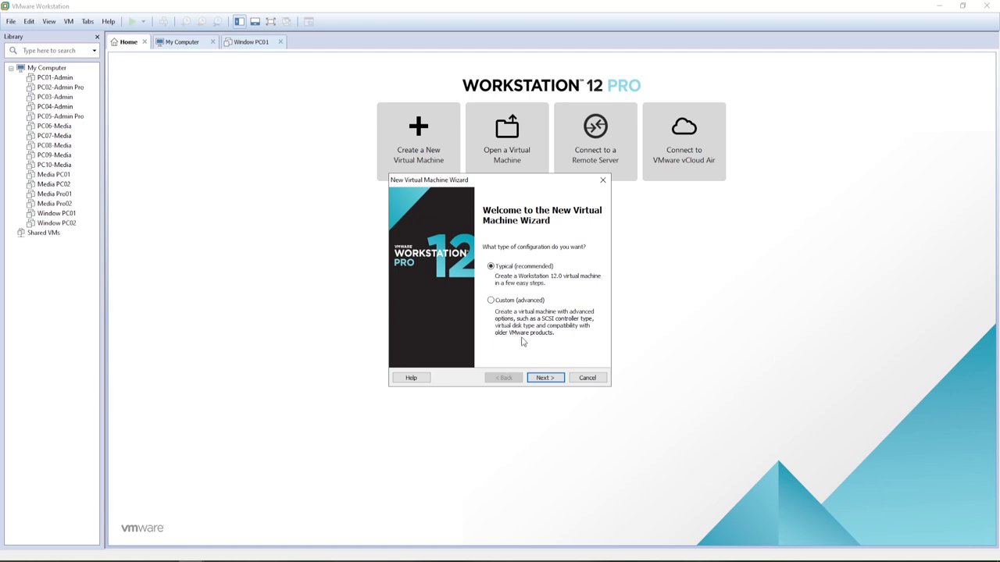
{"action": "left_click", "coordinate": [544, 378]}
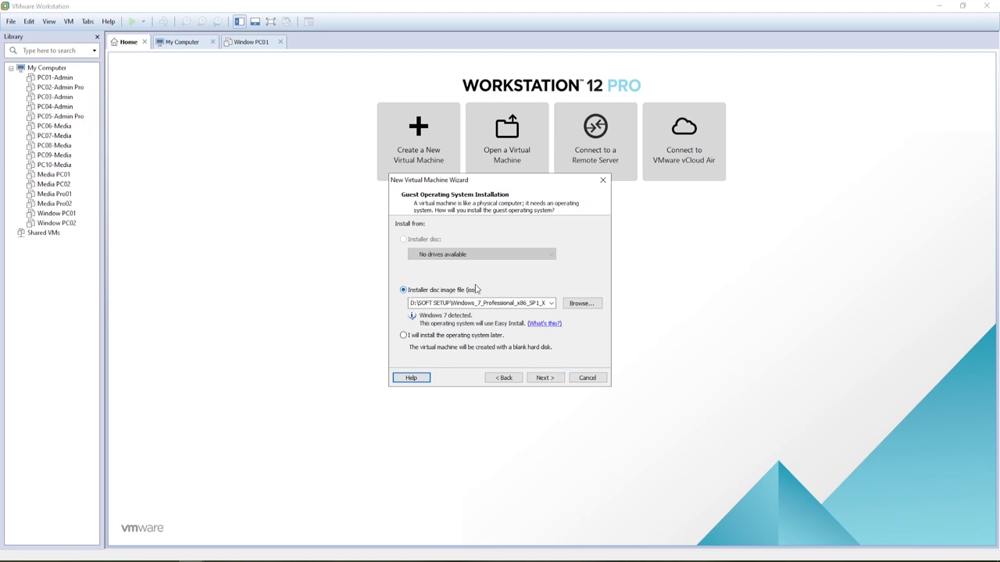
{"action": "left_click", "coordinate": [584, 304]}
{"action": "left_click", "coordinate": [549, 324]}
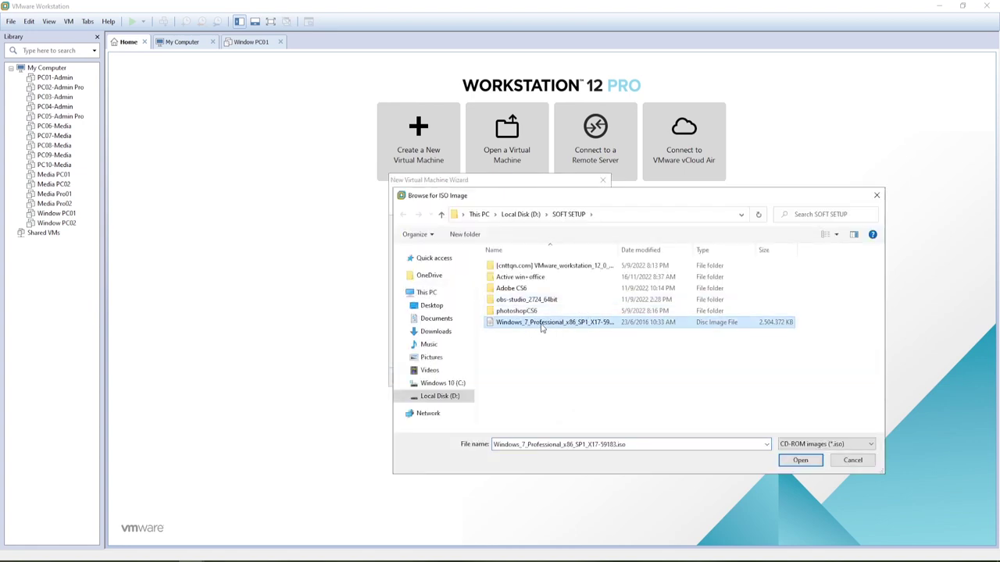
{"action": "left_click", "coordinate": [800, 461]}
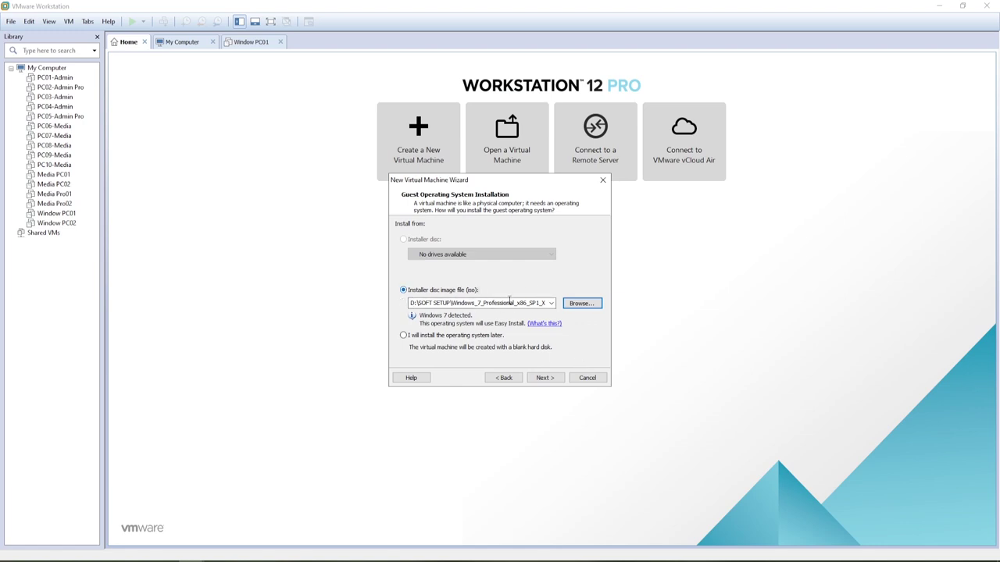
{"action": "left_click", "coordinate": [544, 377]}
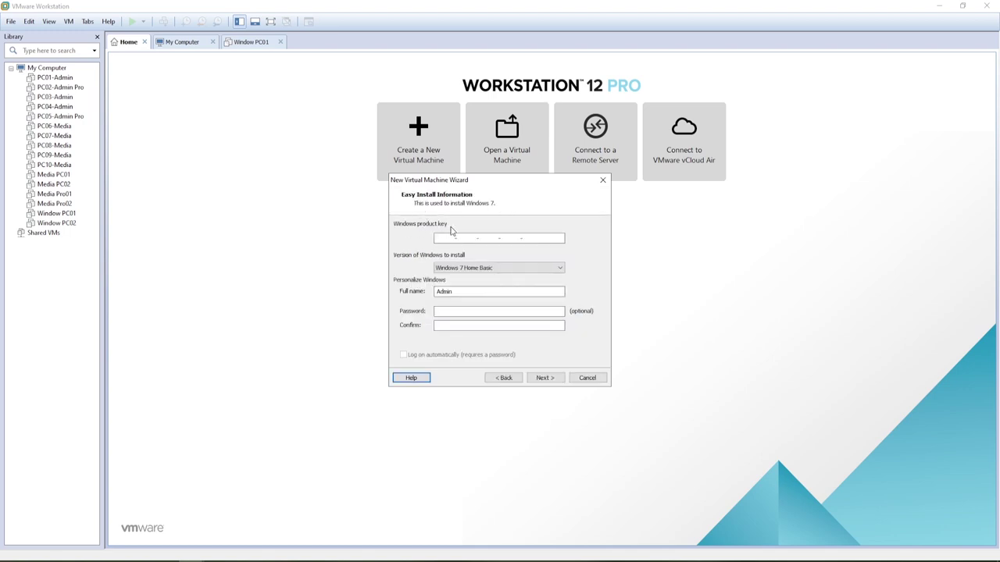
Copy one serial key from the open text file and paste it as the Windows product key.
{"action": "left_click", "coordinate": [242, 561]}
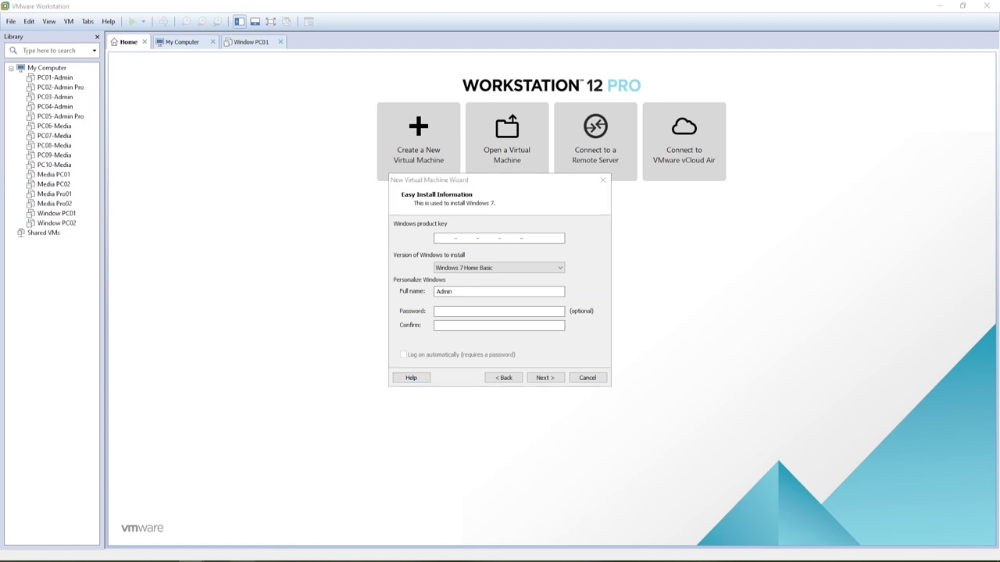
{"action": "left_click_drag", "start_coordinate": [174, 206], "coordinate": [5, 206]}
{"action": "key", "text": "ctrl+c"}
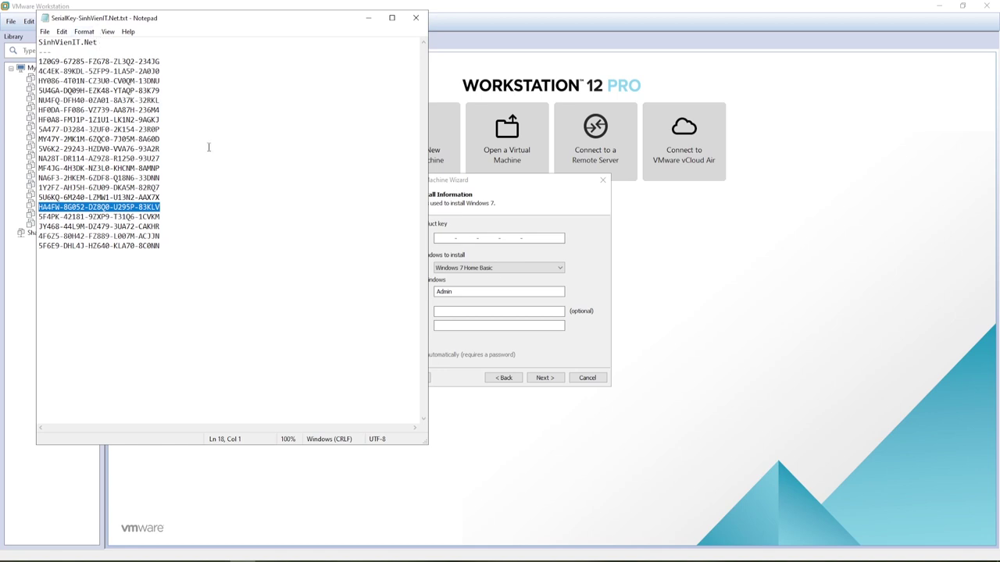
{"action": "left_click", "coordinate": [488, 238]}
{"action": "key", "text": "ctrl+v"}
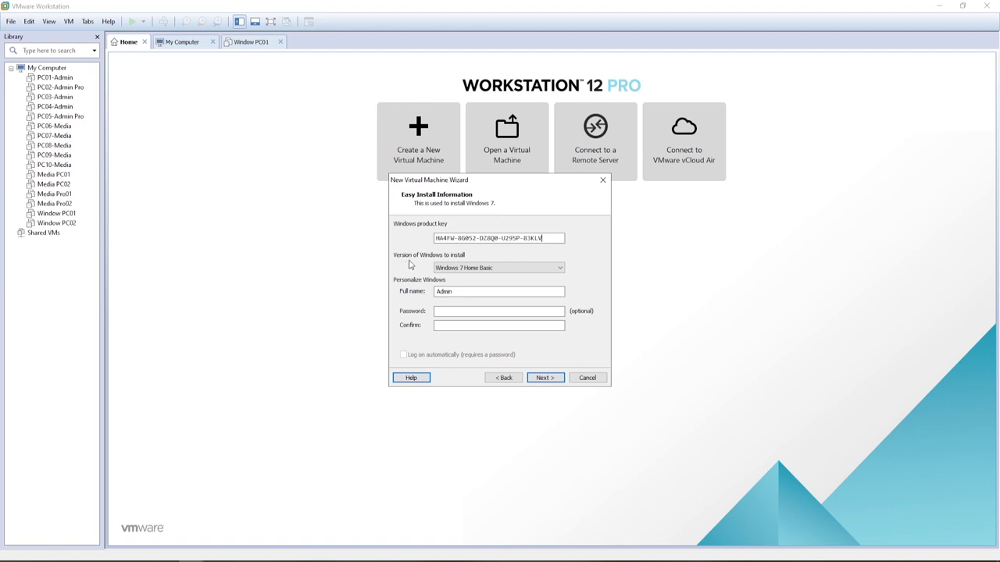
Choose Windows 7 Ultimate as the version to install, set the full name to New Window 01 and continue.
{"action": "left_click", "coordinate": [521, 271]}
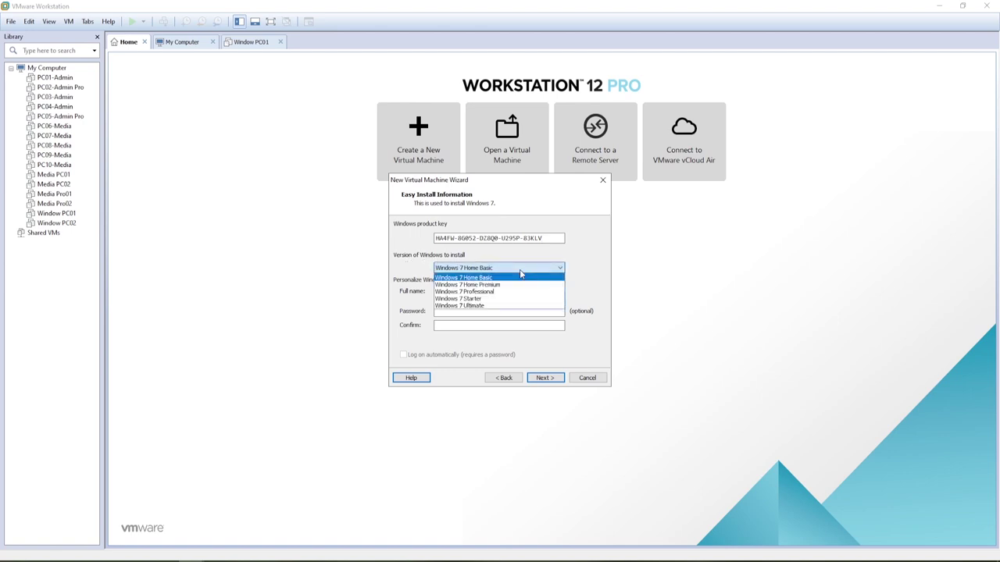
{"action": "left_click", "coordinate": [493, 306]}
{"action": "left_click", "coordinate": [474, 291]}
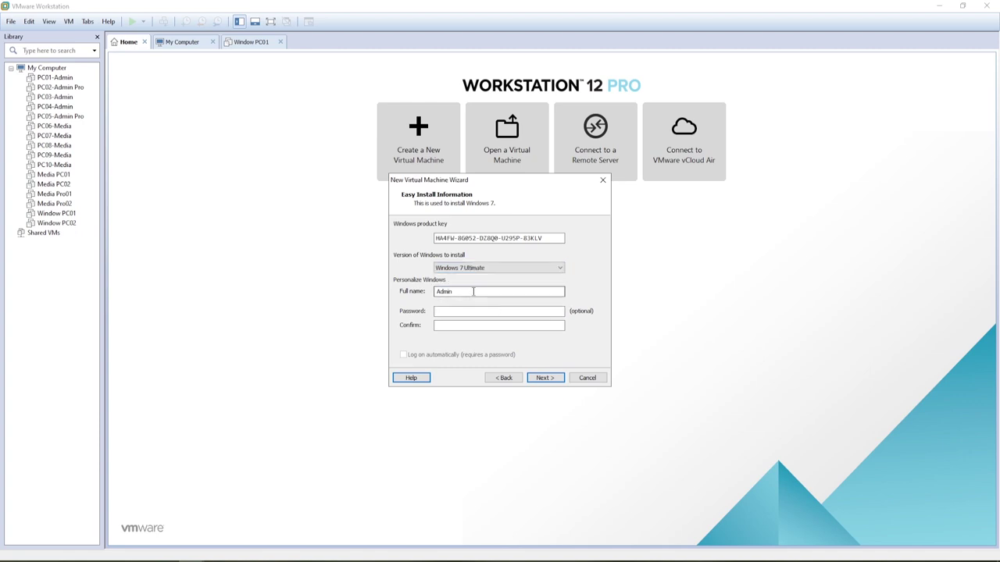
{"action": "left_click_drag", "start_coordinate": [466, 292], "coordinate": [381, 292]}
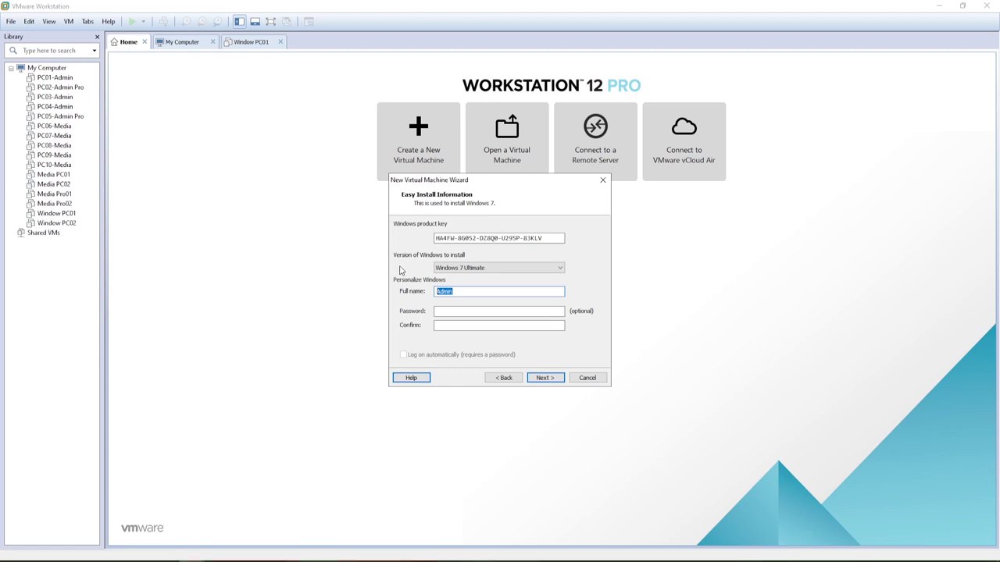
{"action": "type", "text": "New Window 01"}
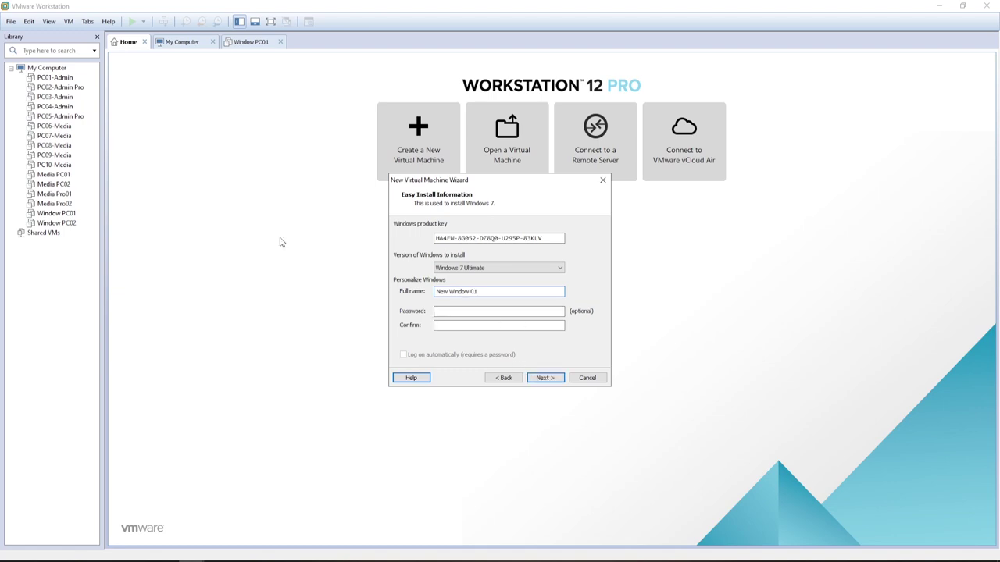
{"action": "left_click", "coordinate": [544, 378]}
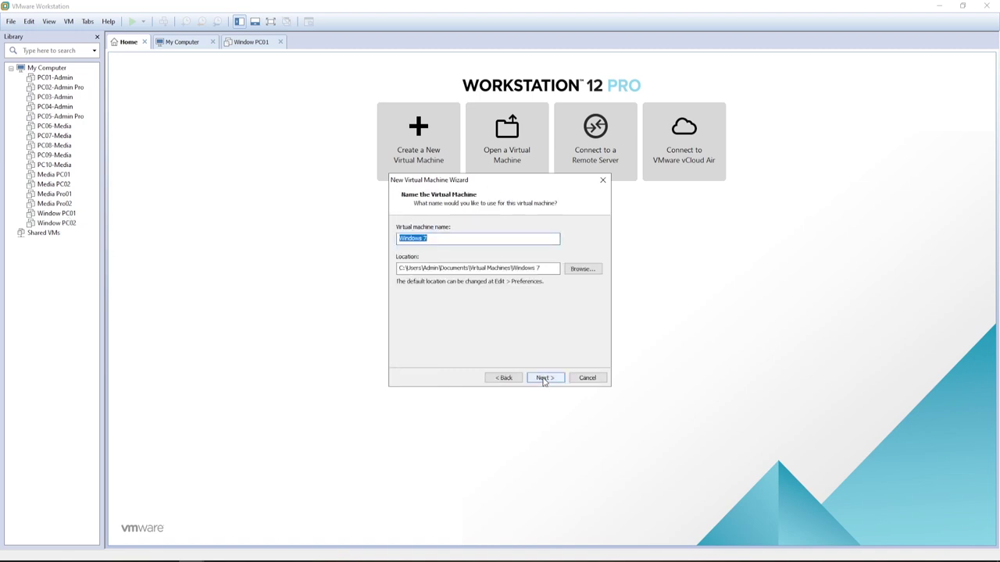
Copy the full name from the Easy Install information and use it as the virtual machine name, New Window 01.
{"action": "left_click", "coordinate": [501, 377]}
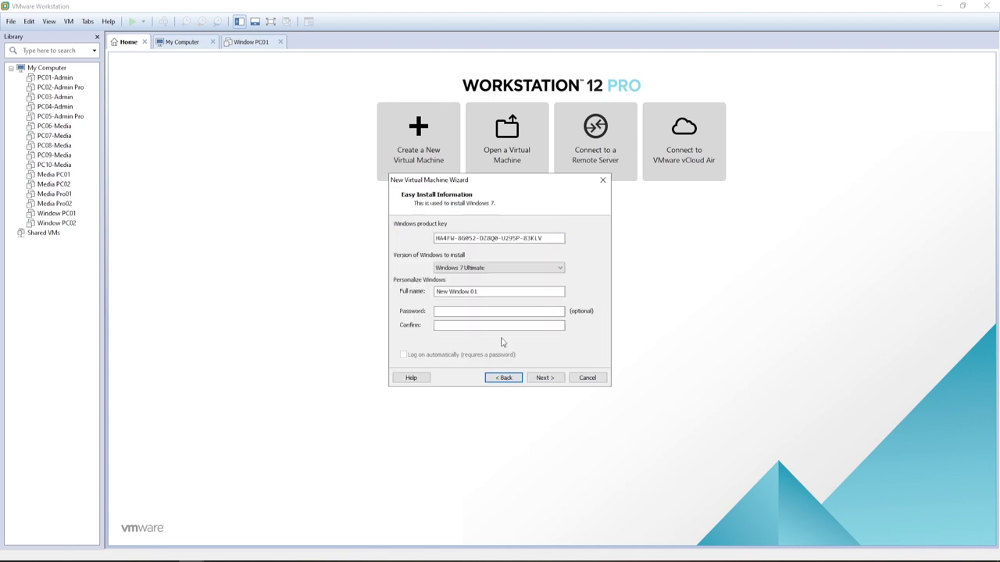
{"action": "left_click_drag", "start_coordinate": [481, 291], "coordinate": [423, 292]}
{"action": "left_click", "coordinate": [545, 378]}
{"action": "key", "text": "ctrl+v"}
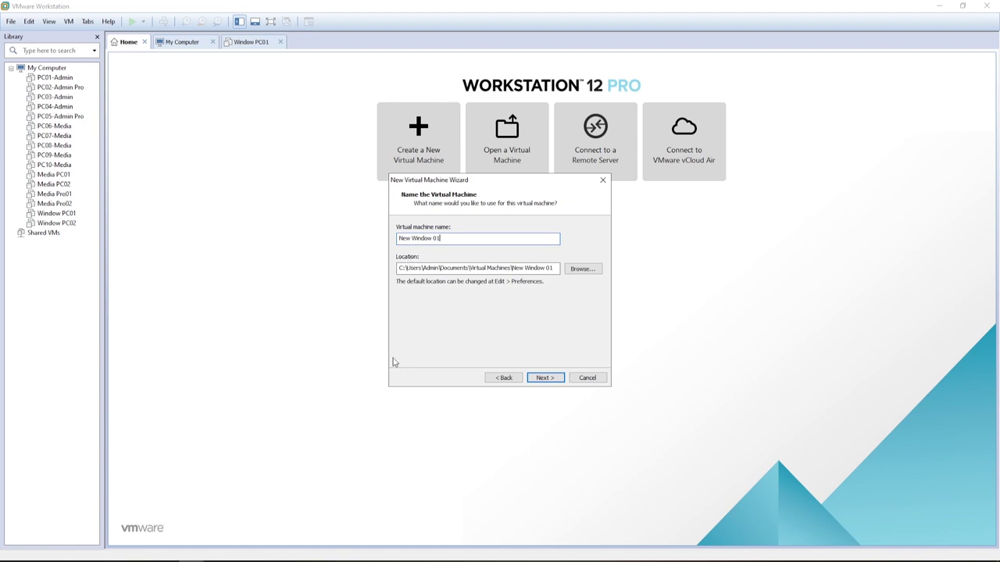
Create a folder named New Window 01 on Local Disk (D:) in File Explorer and open it.
{"action": "left_click_drag", "start_coordinate": [444, 238], "coordinate": [376, 243]}
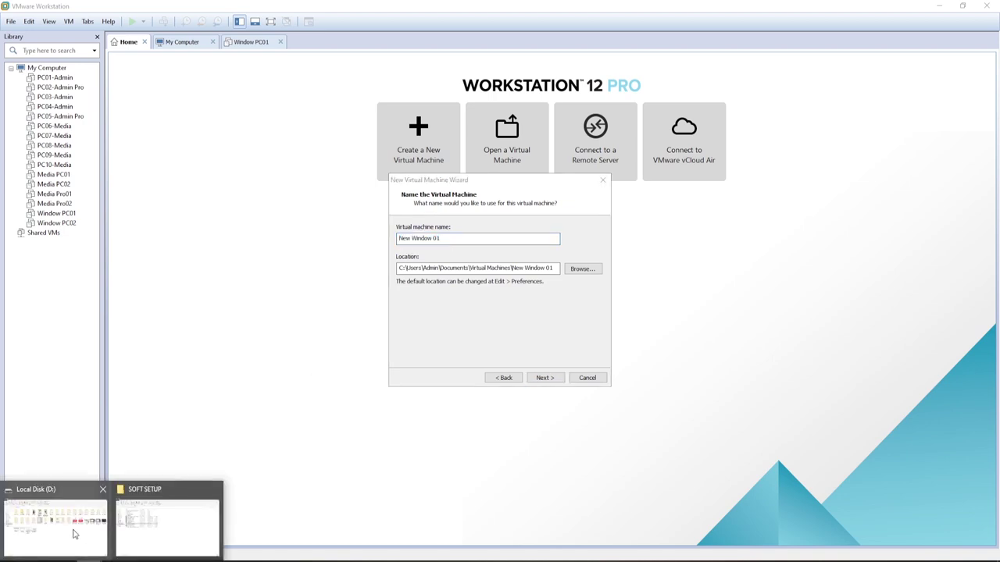
{"action": "left_click", "coordinate": [74, 531]}
{"action": "right_click", "coordinate": [436, 349]}
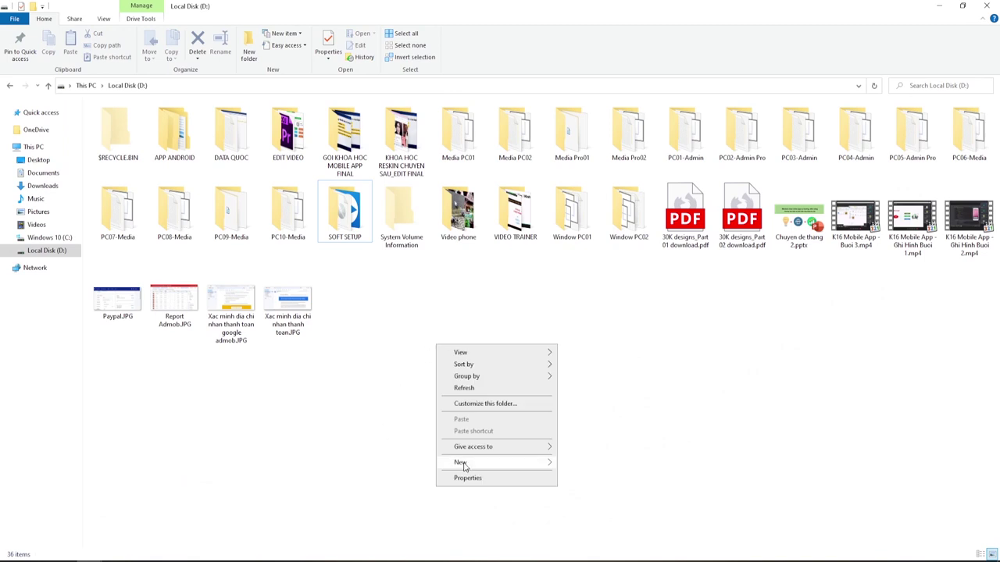
{"action": "mouse_move", "coordinate": [468, 462]}
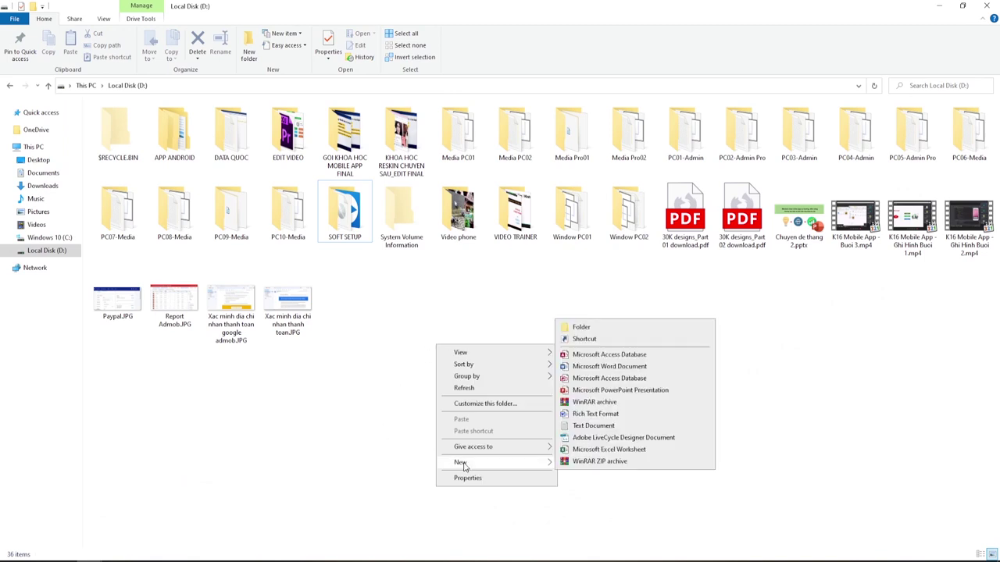
{"action": "left_click", "coordinate": [602, 330]}
{"action": "type", "text": "New Window 10"}
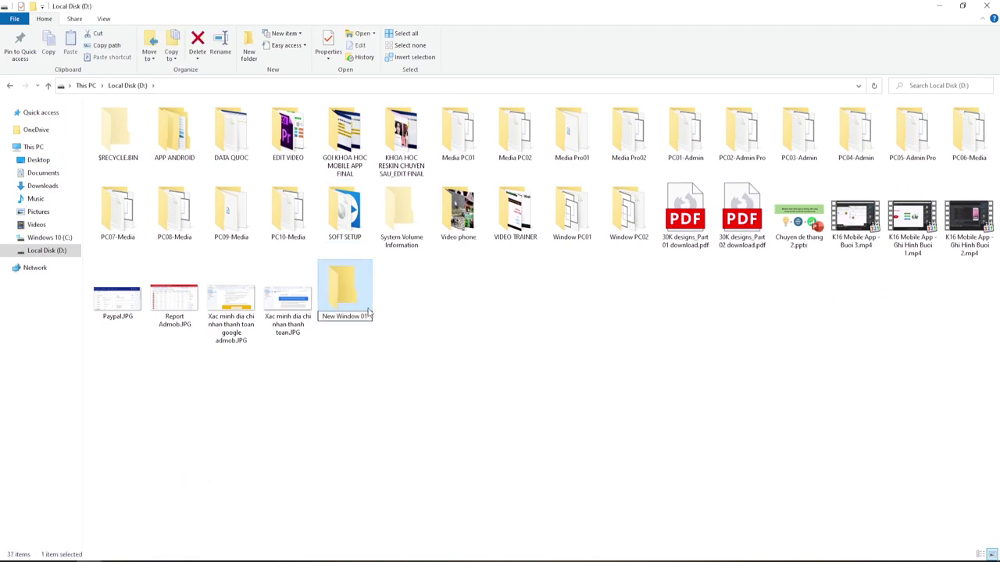
{"action": "left_click", "coordinate": [366, 342]}
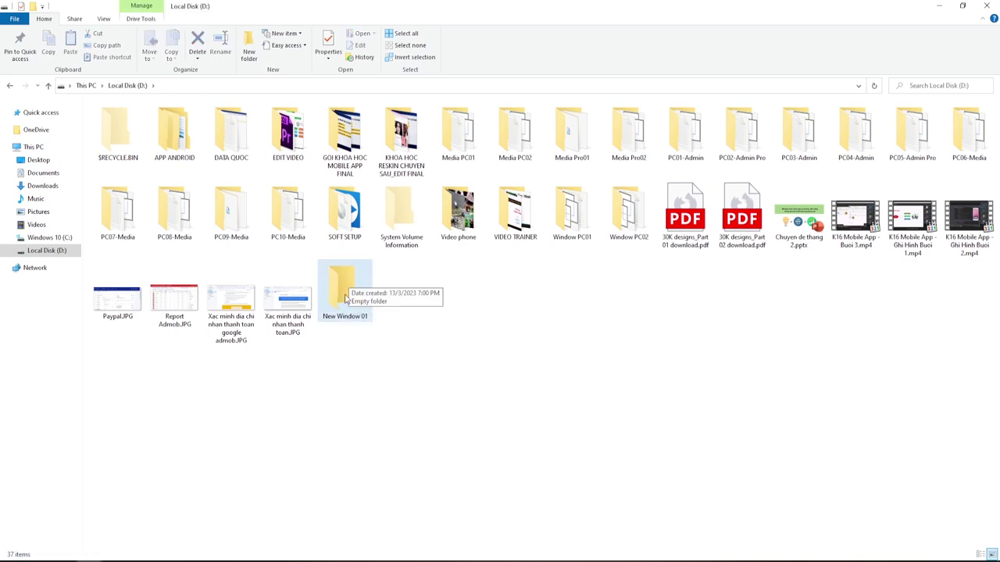
{"action": "double_click", "coordinate": [350, 289]}
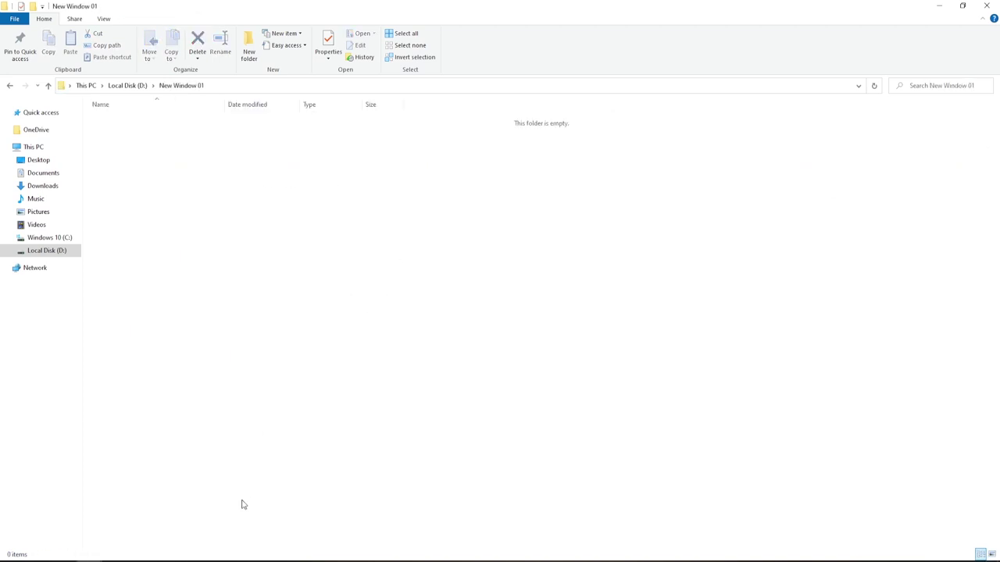
Return to the virtual machine wizard in VMware Workstation and browse to Local Disk (D:) for the machine's location.
{"action": "mouse_move", "coordinate": [213, 555]}
{"action": "left_click", "coordinate": [117, 523]}
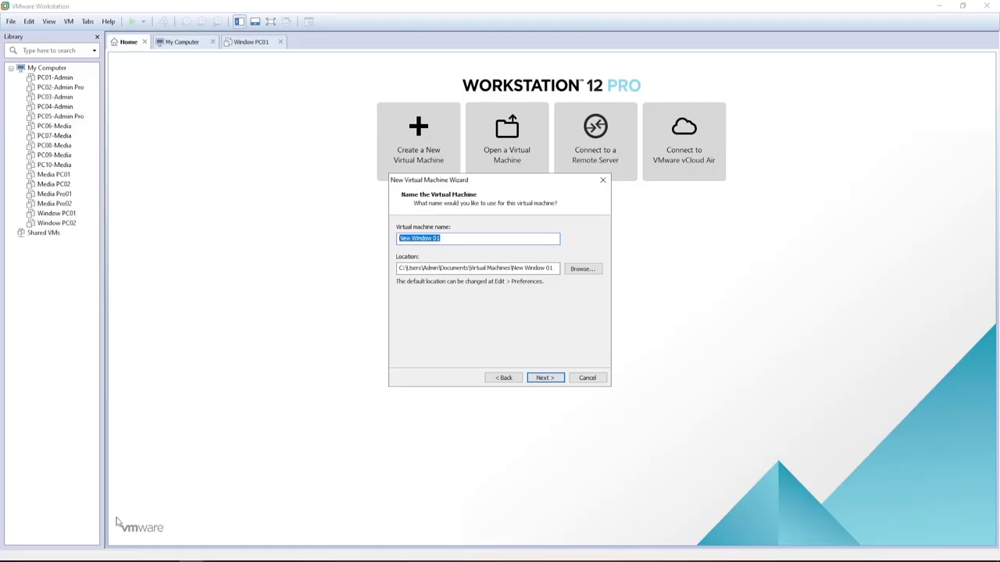
{"action": "left_click", "coordinate": [575, 269]}
{"action": "left_click", "coordinate": [430, 278]}
{"action": "left_click", "coordinate": [429, 278]}
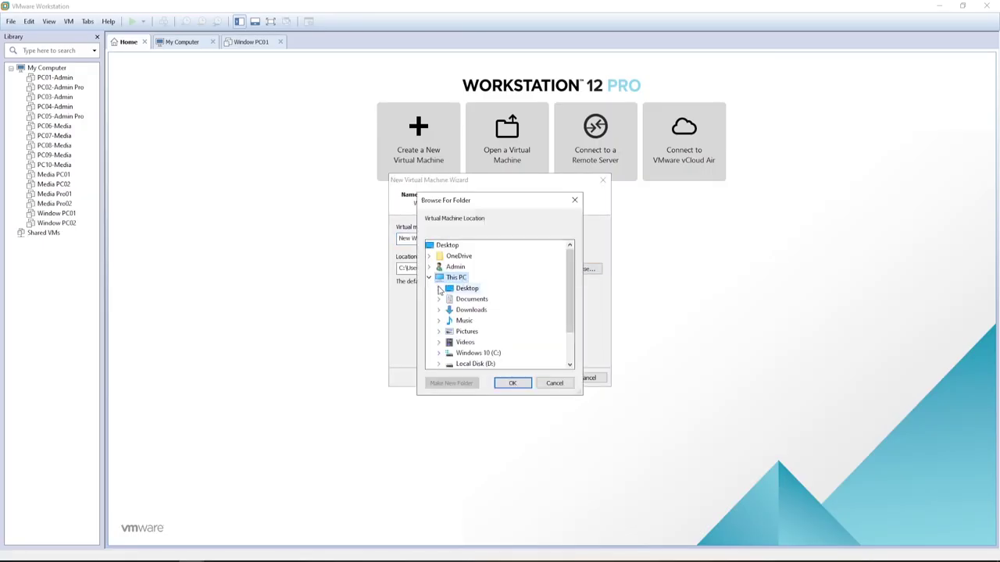
{"action": "scroll", "coordinate": [472, 352], "scroll_direction": "down", "scroll_amount": 1}
{"action": "double_click", "coordinate": [472, 332]}
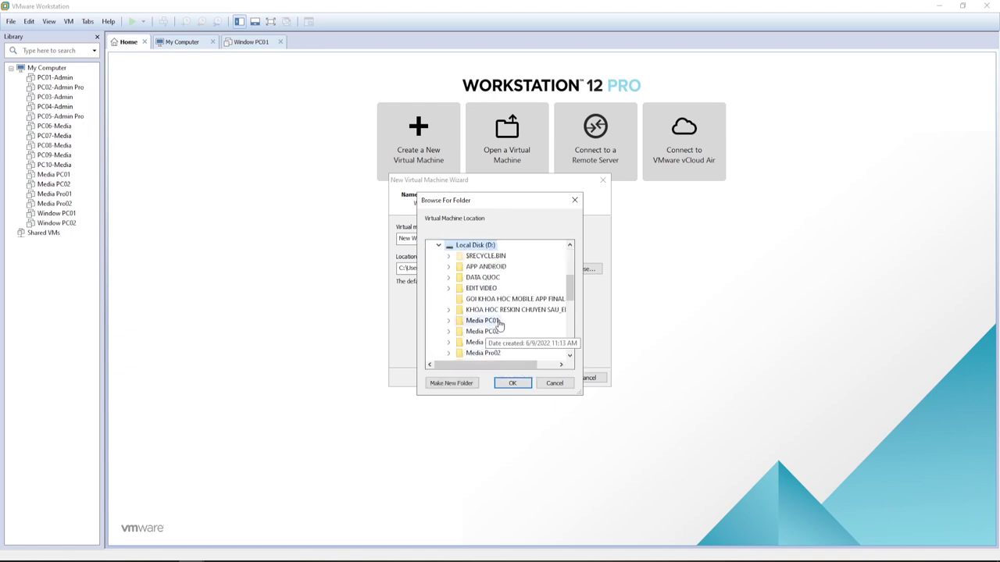
Choose the New Window 01 folder on drive D as the virtual machine location and continue.
{"action": "scroll", "coordinate": [498, 324], "scroll_direction": "down", "scroll_amount": 7}
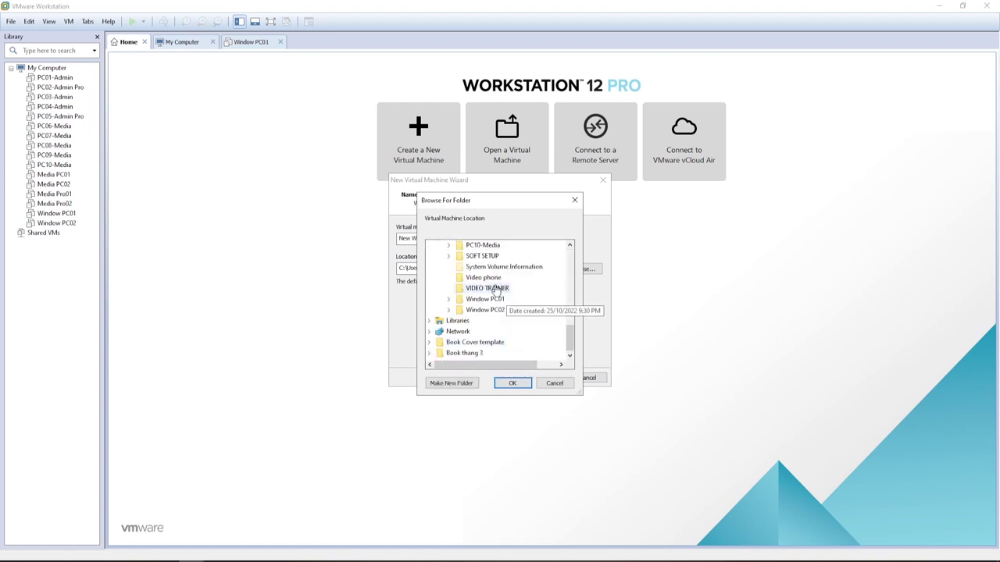
{"action": "scroll", "coordinate": [502, 311], "scroll_direction": "up", "scroll_amount": 5}
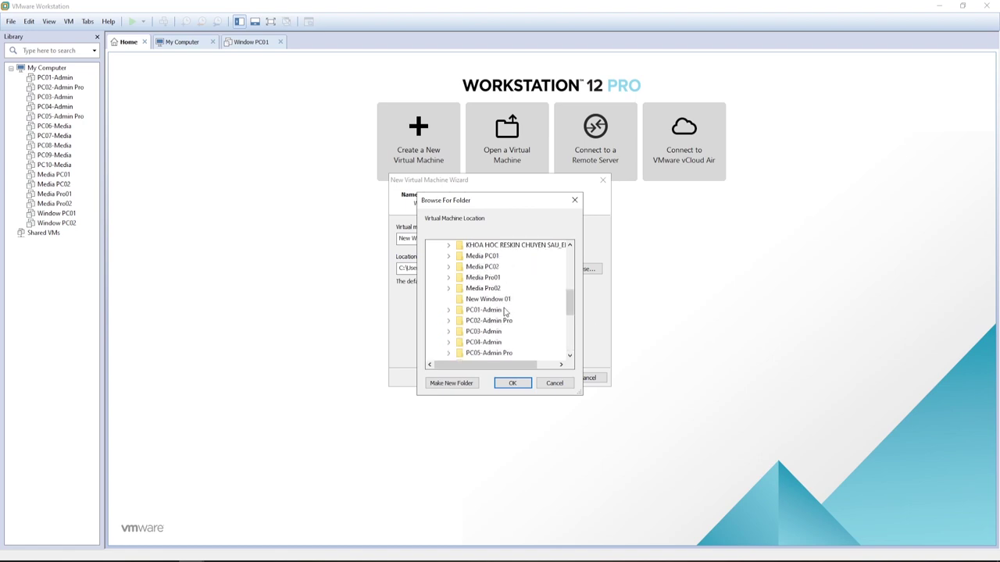
{"action": "scroll", "coordinate": [503, 312], "scroll_direction": "up", "scroll_amount": 2}
{"action": "scroll", "coordinate": [497, 309], "scroll_direction": "down", "scroll_amount": 3}
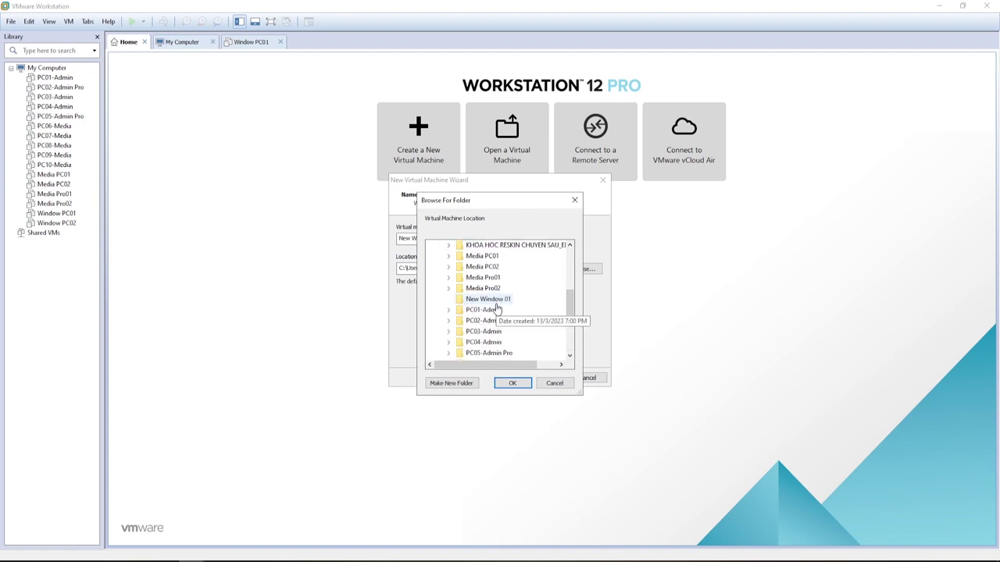
{"action": "scroll", "coordinate": [497, 310], "scroll_direction": "up", "scroll_amount": 1}
{"action": "left_click", "coordinate": [492, 300]}
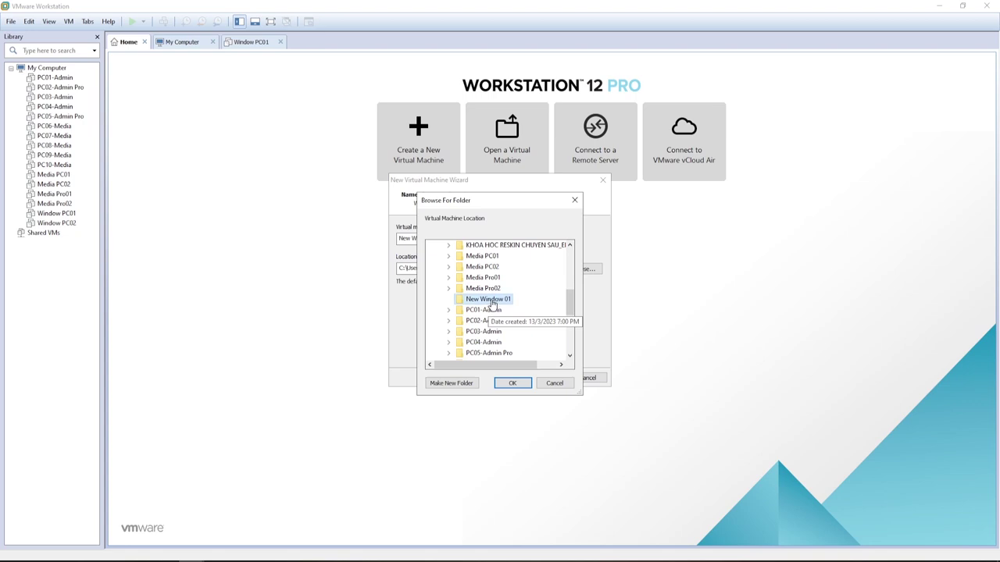
{"action": "left_click", "coordinate": [512, 384]}
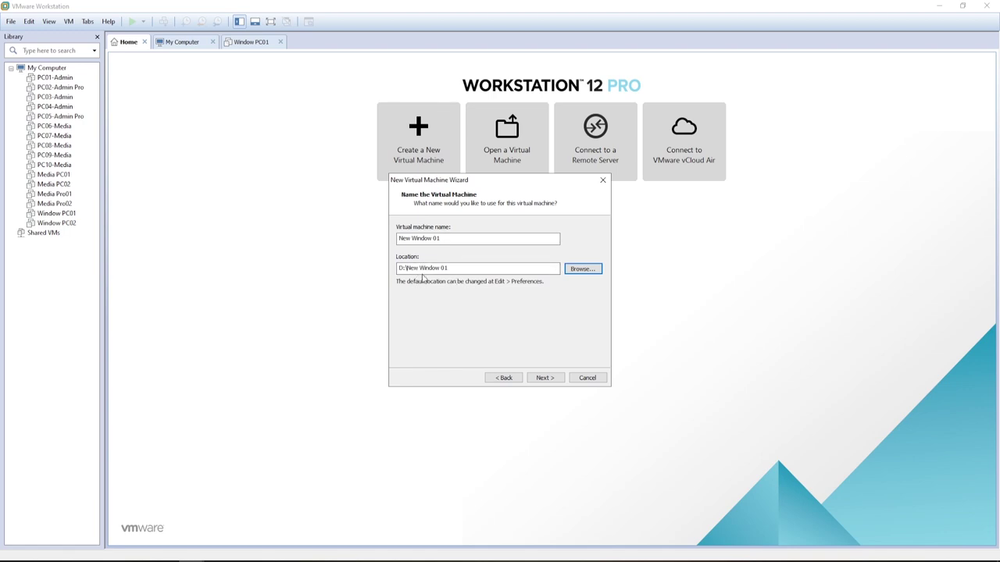
{"action": "left_click", "coordinate": [543, 377]}
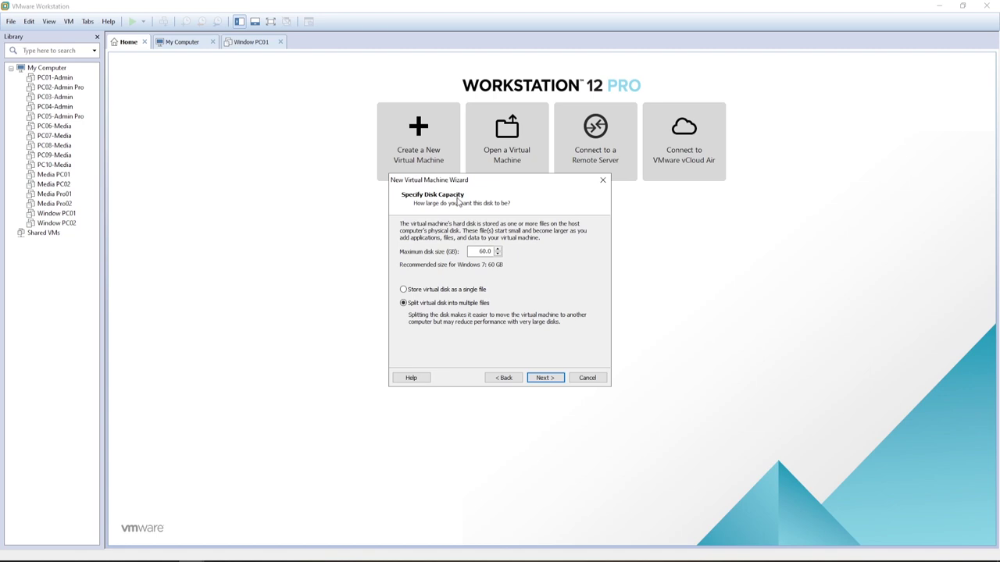
Set the maximum disk size to 22 GB, keep the disk split into multiple files, and continue.
{"action": "left_click_drag", "start_coordinate": [482, 252], "coordinate": [478, 252]}
{"action": "type", "text": "22"}
{"action": "left_click", "coordinate": [545, 377]}
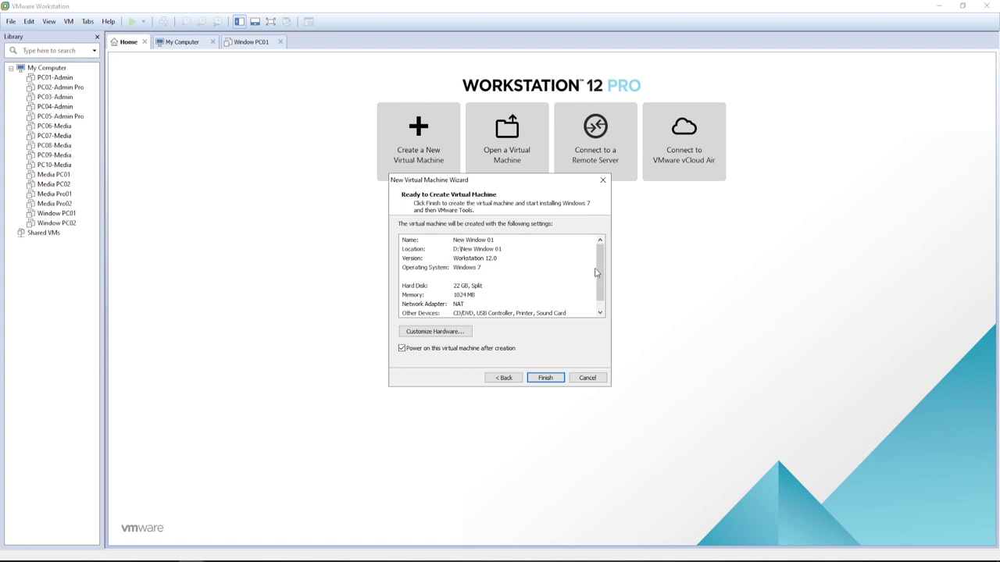
Customize the virtual machine's hardware to use 2048 MB of memory and 2 processors.
{"action": "scroll", "coordinate": [594, 274], "scroll_direction": "down", "scroll_amount": 1}
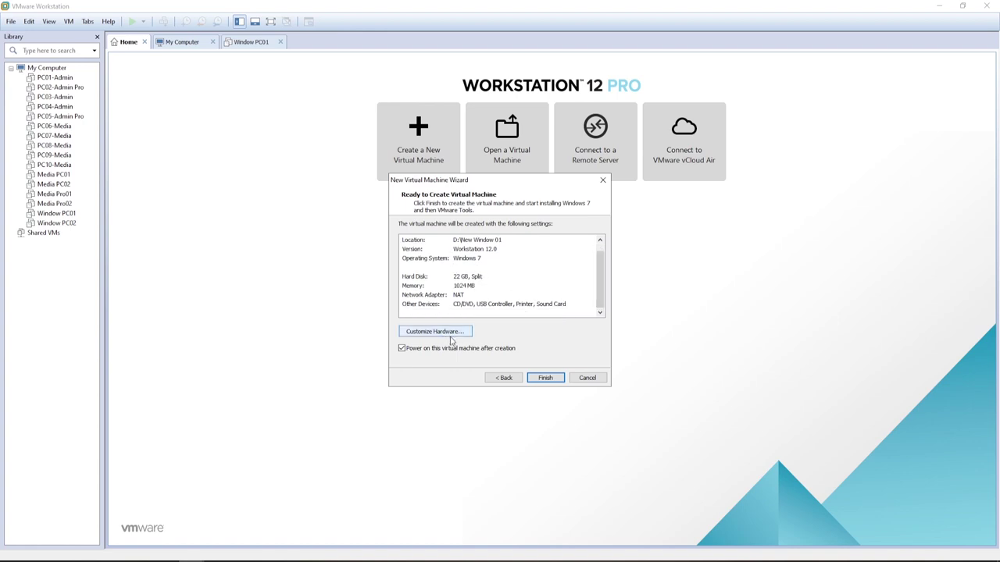
{"action": "left_click", "coordinate": [450, 334]}
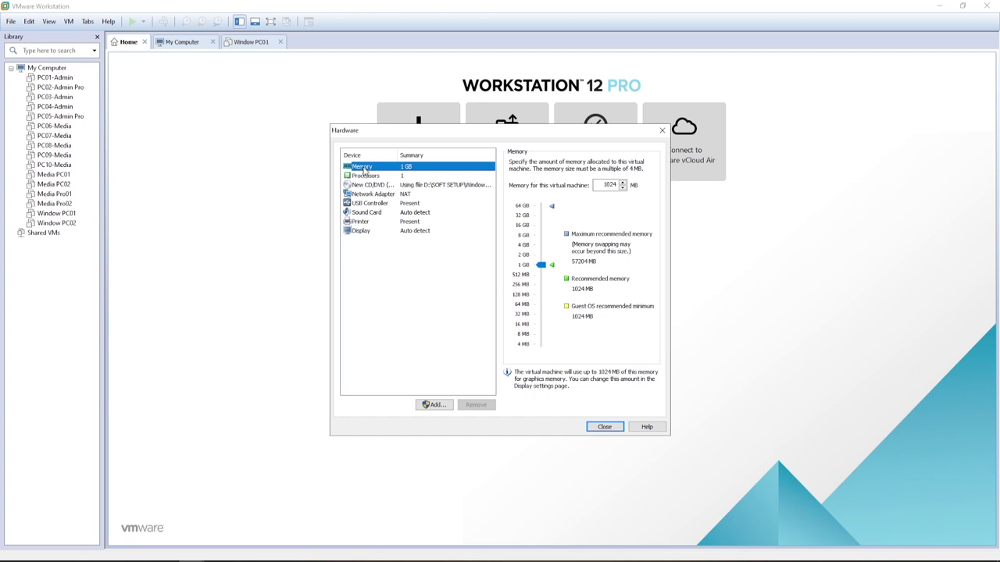
{"action": "left_click_drag", "start_coordinate": [541, 265], "coordinate": [542, 258]}
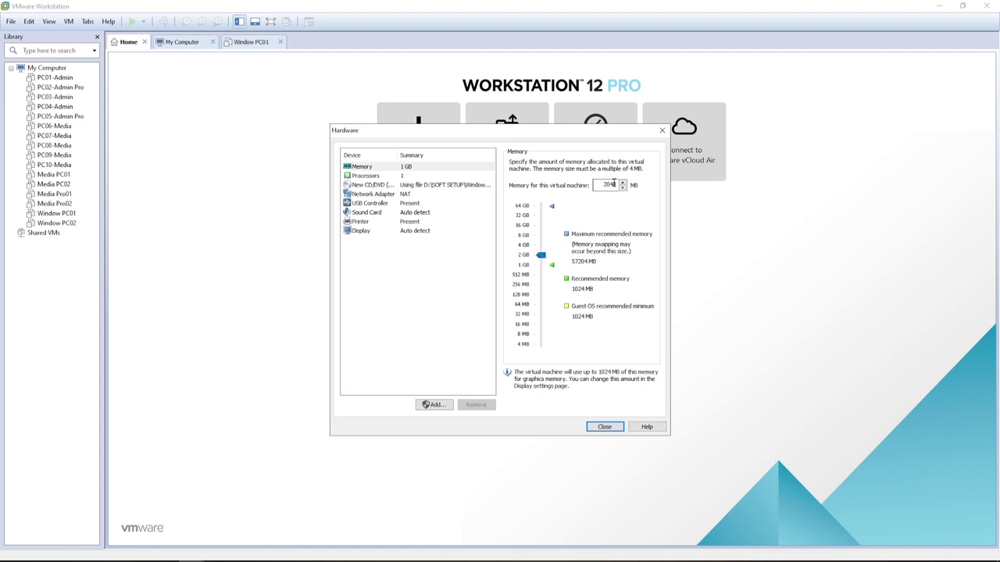
{"action": "left_click", "coordinate": [372, 178]}
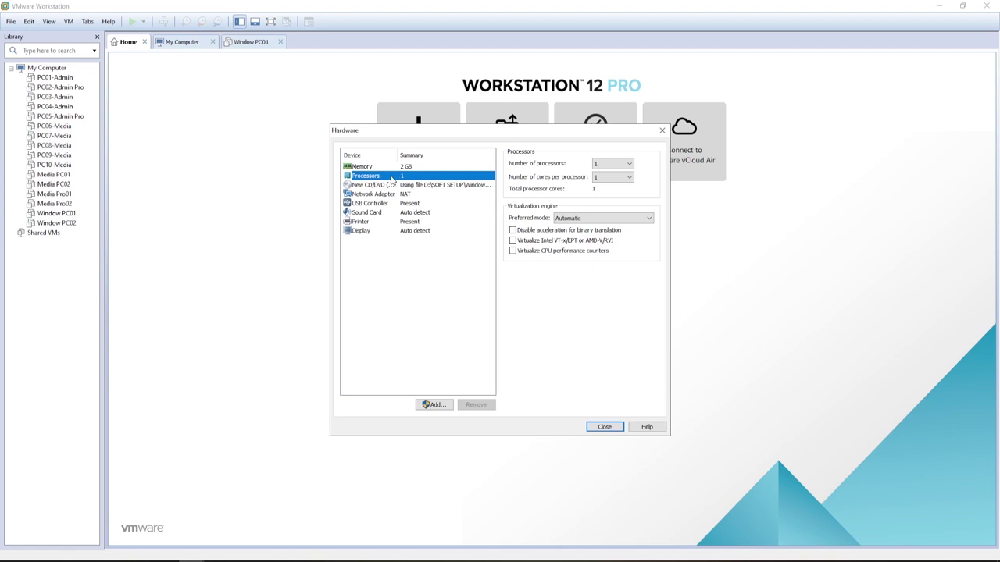
{"action": "left_click", "coordinate": [624, 167]}
{"action": "left_click", "coordinate": [613, 182]}
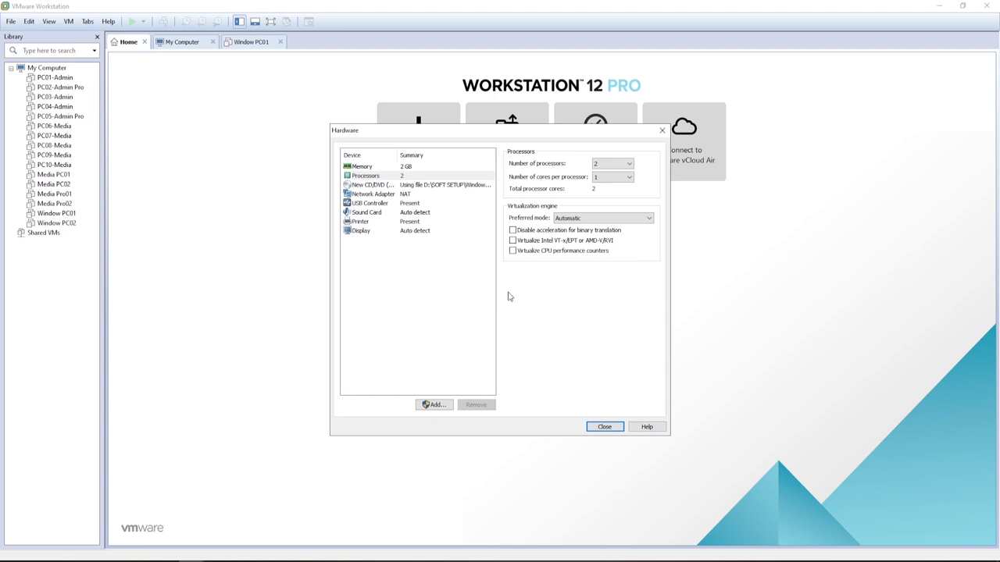
{"action": "left_click", "coordinate": [605, 427]}
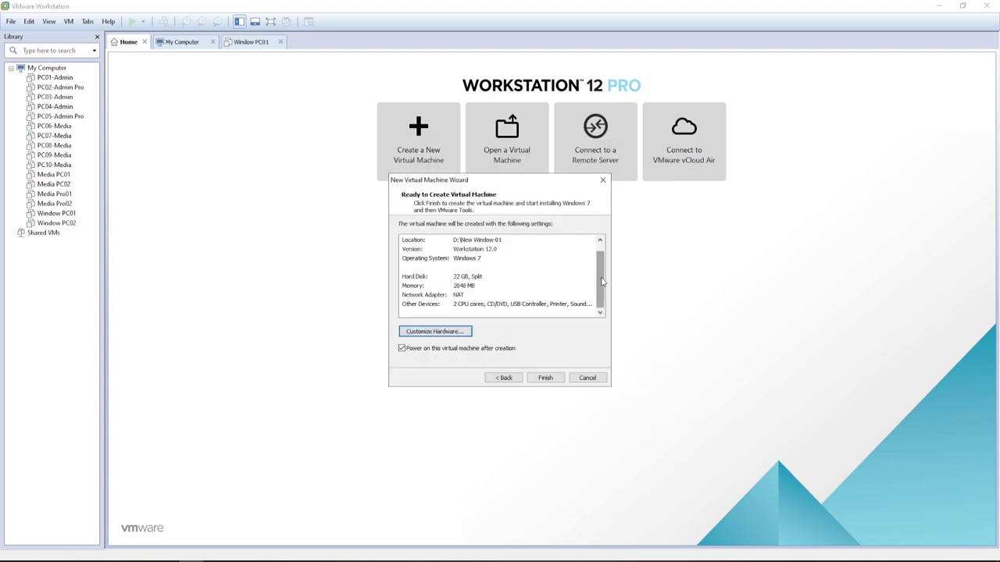
Review the virtual machine's settings summary and finish creating it, with power-on after creation enabled.
{"action": "left_click_drag", "start_coordinate": [603, 281], "coordinate": [603, 268]}
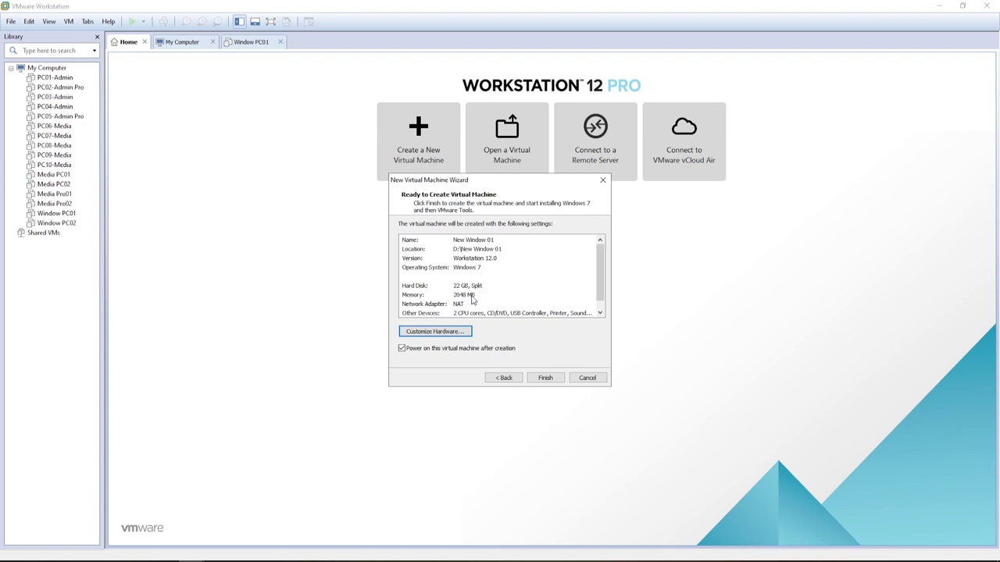
{"action": "left_click_drag", "start_coordinate": [534, 183], "coordinate": [536, 198]}
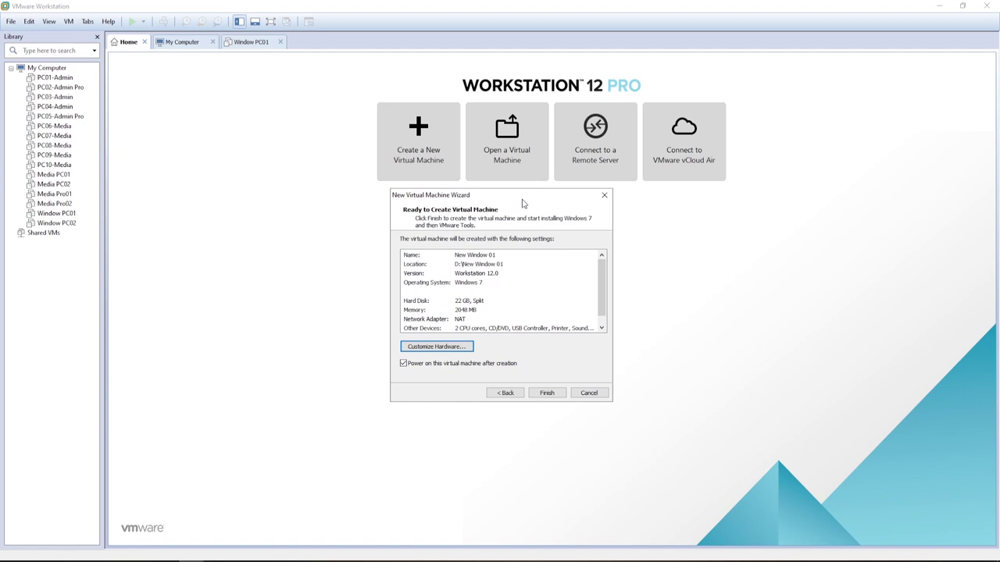
{"action": "scroll", "coordinate": [599, 311], "scroll_direction": "down", "scroll_amount": 1}
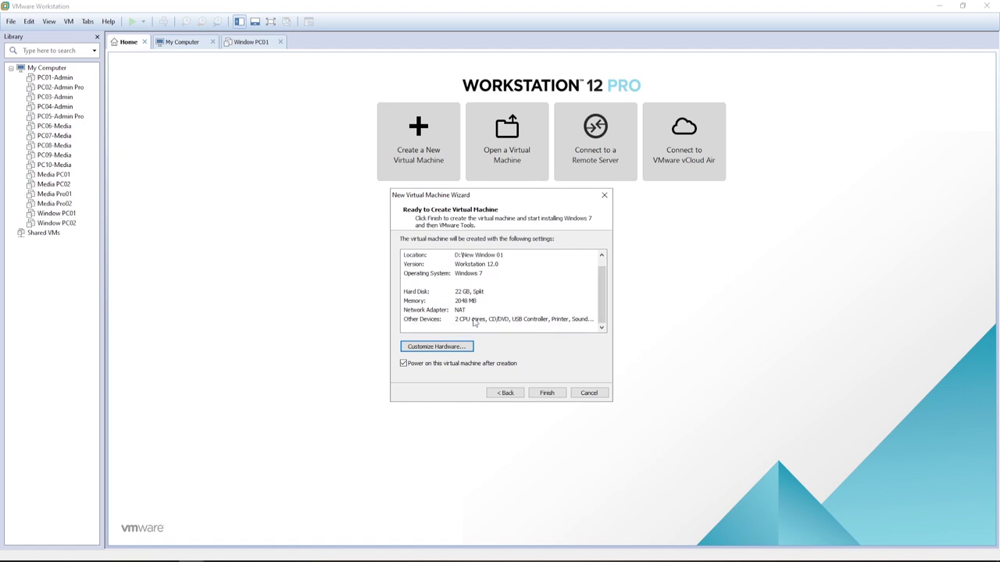
{"action": "left_click", "coordinate": [546, 396]}
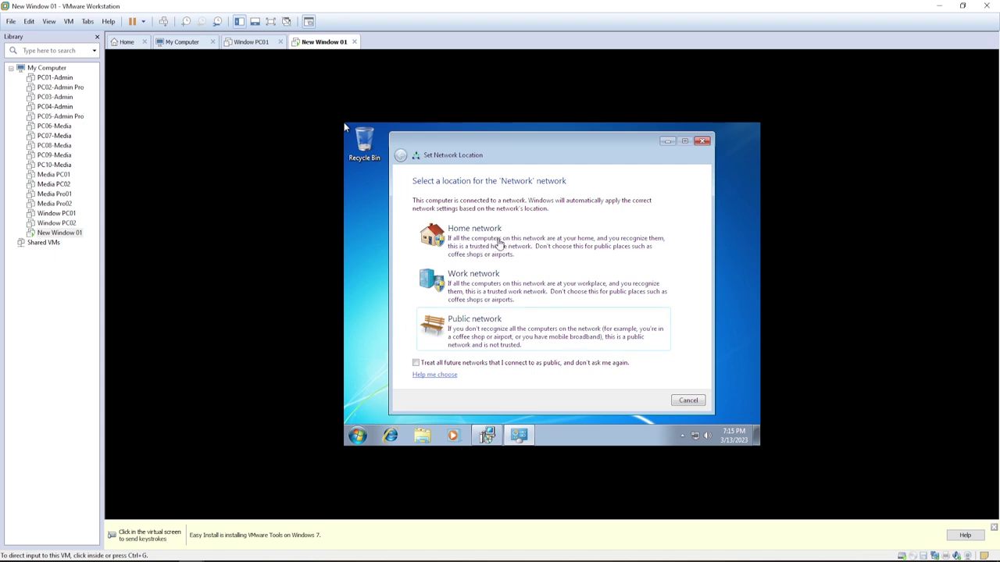
Choose Home network as the Windows 7 guest's network location, dismiss the dialog and check the network connection status.
{"action": "left_click", "coordinate": [344, 128]}
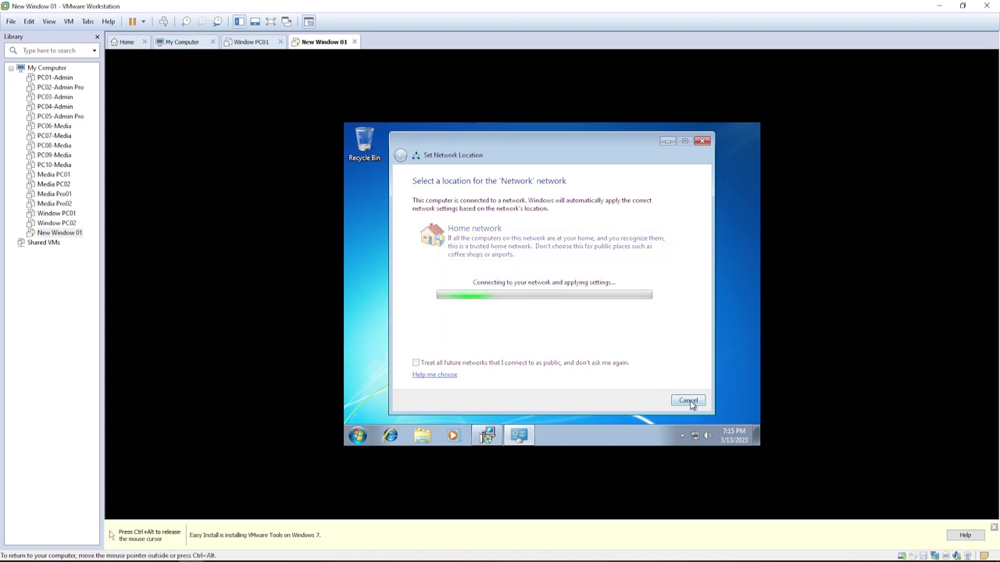
{"action": "left_click", "coordinate": [688, 401]}
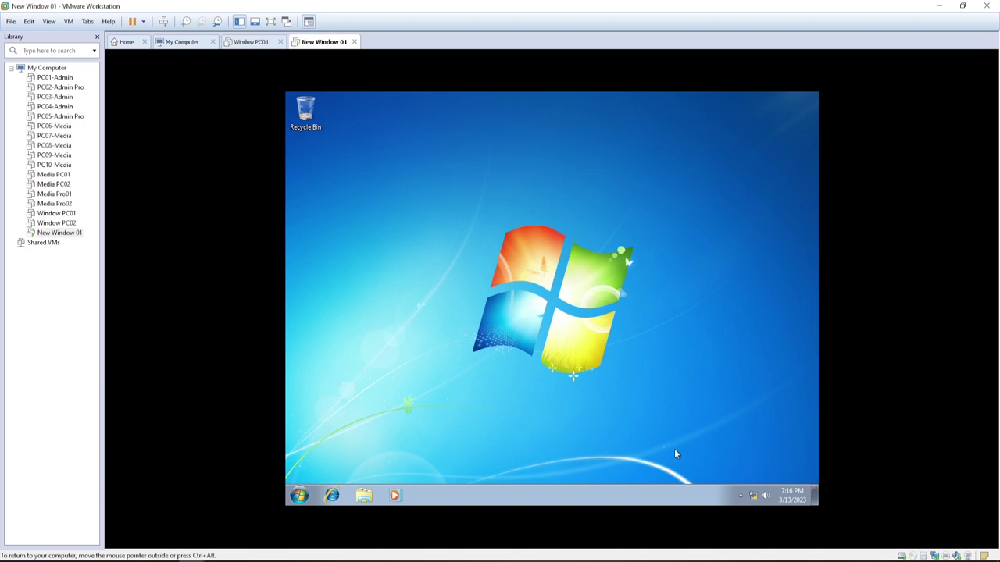
{"action": "left_click", "coordinate": [754, 496]}
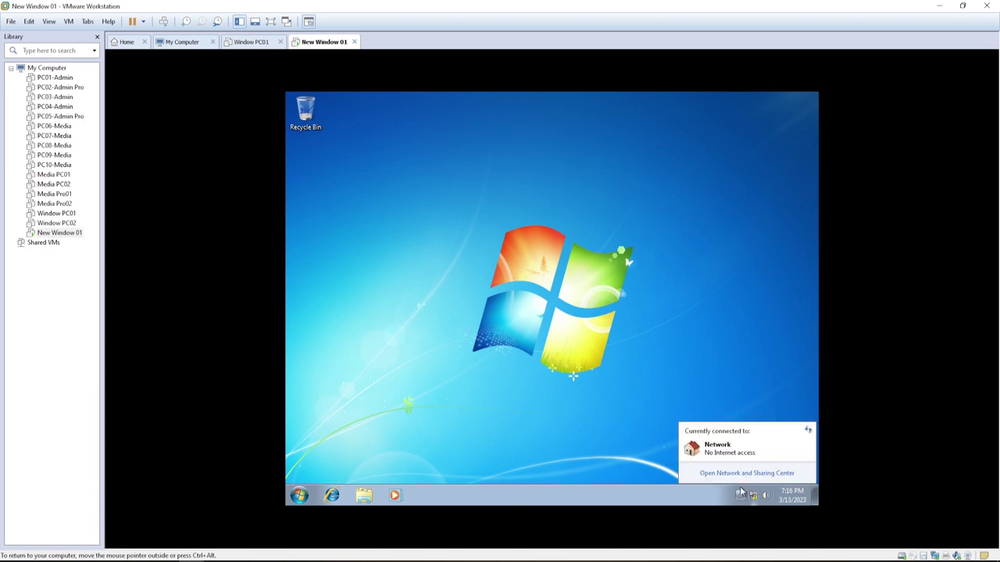
{"action": "left_click", "coordinate": [740, 495]}
Refresh the Windows 7 guest's desktop twice.
{"action": "right_click", "coordinate": [531, 274]}
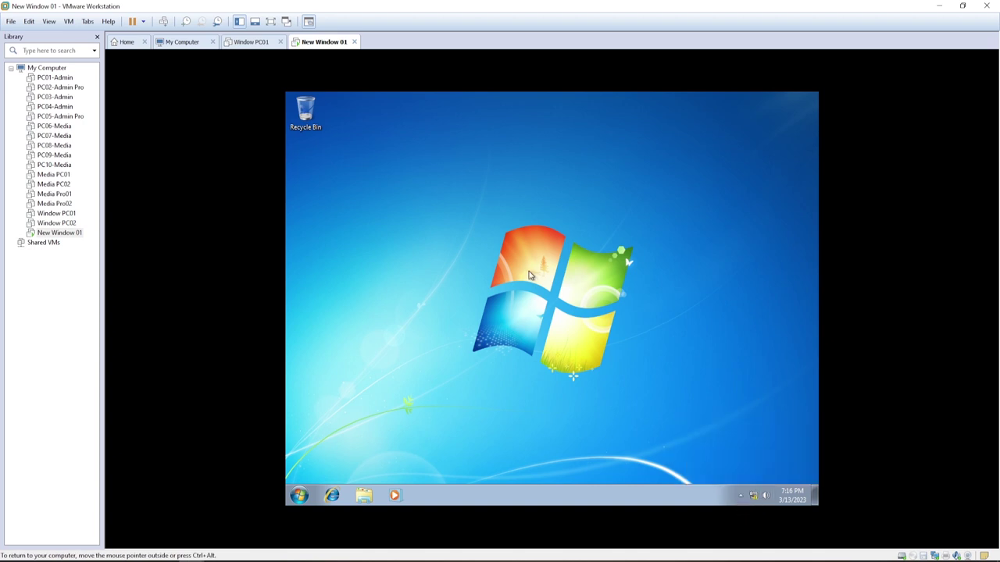
{"action": "left_click", "coordinate": [550, 302]}
{"action": "right_click", "coordinate": [498, 224]}
{"action": "left_click", "coordinate": [513, 255]}
Set the guest's screen resolution to 1280 × 720, keep the changes, and refresh the desktop.
{"action": "right_click", "coordinate": [504, 230]}
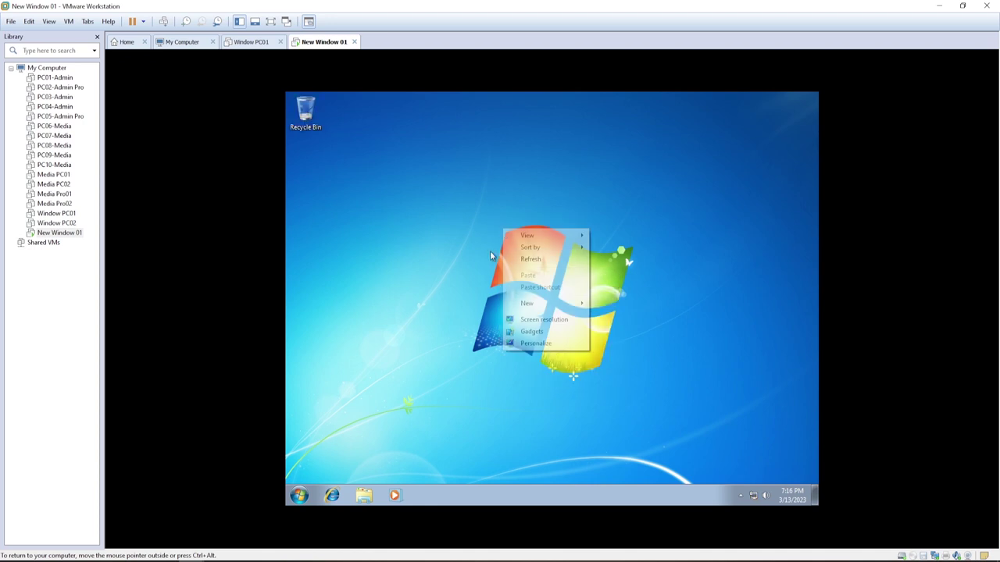
{"action": "left_click", "coordinate": [554, 321]}
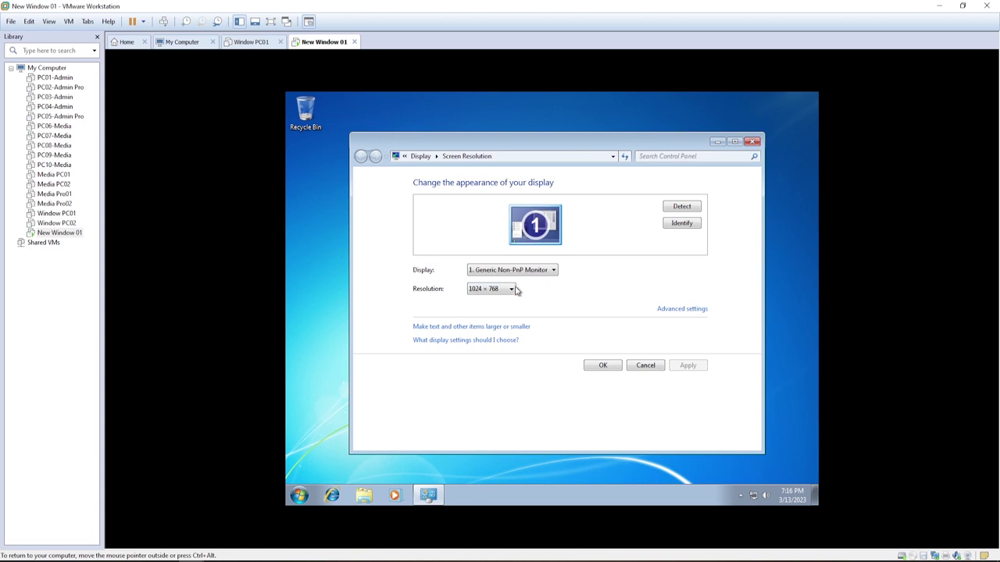
{"action": "left_click", "coordinate": [508, 289]}
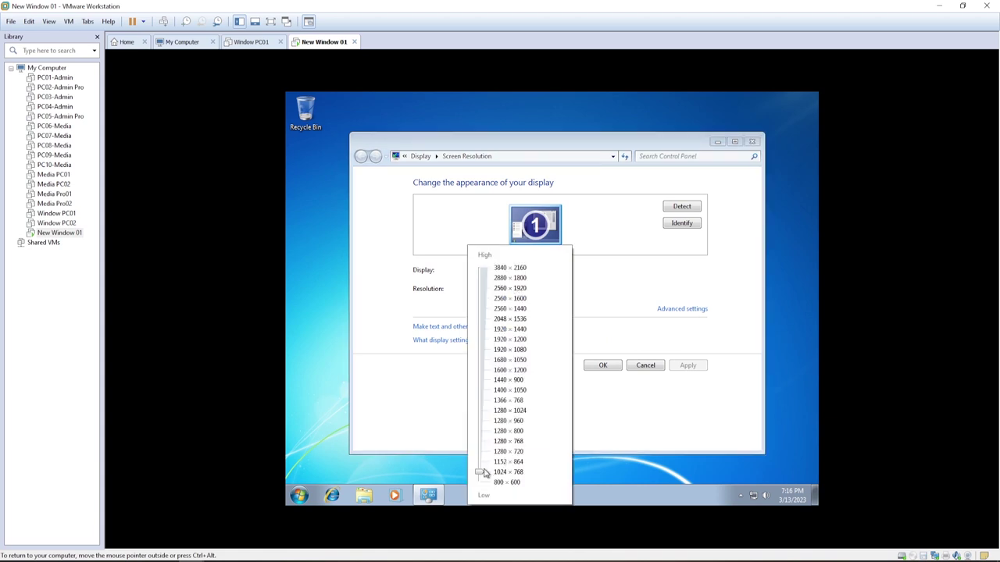
{"action": "left_click_drag", "start_coordinate": [480, 473], "coordinate": [484, 458]}
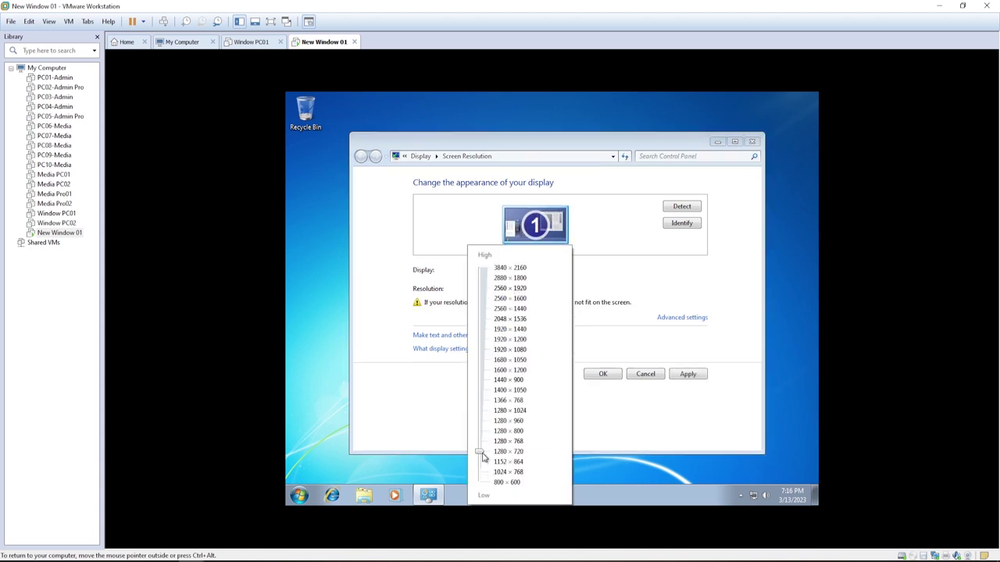
{"action": "left_click", "coordinate": [618, 432]}
{"action": "left_click", "coordinate": [689, 375]}
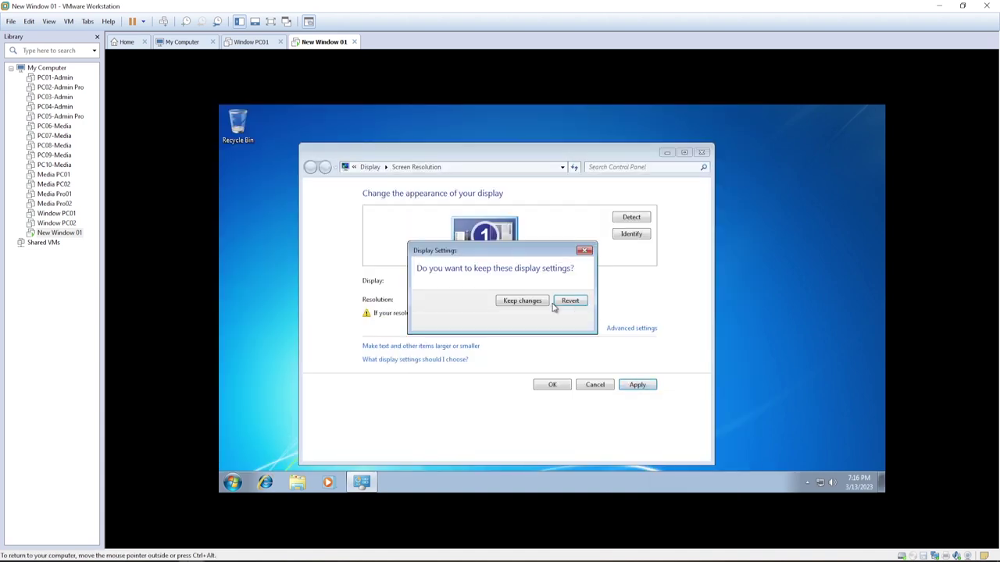
{"action": "left_click", "coordinate": [465, 304]}
{"action": "left_click", "coordinate": [702, 154]}
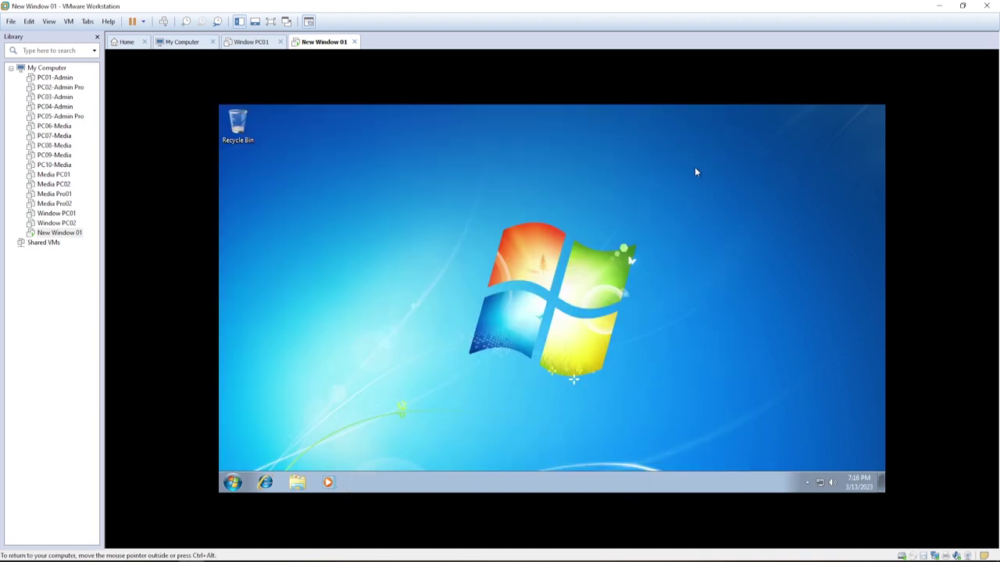
{"action": "right_click", "coordinate": [438, 262]}
{"action": "left_click", "coordinate": [465, 292]}
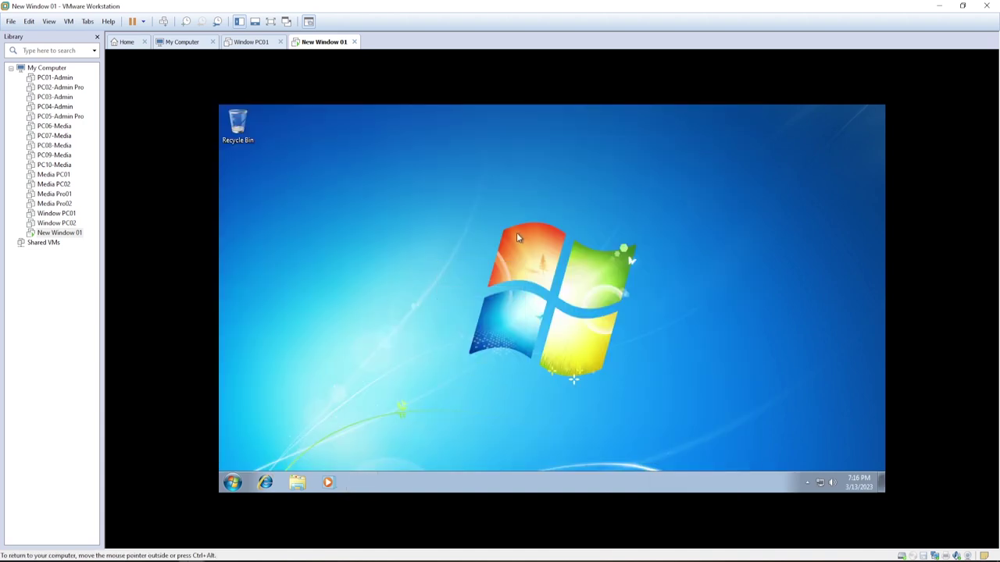